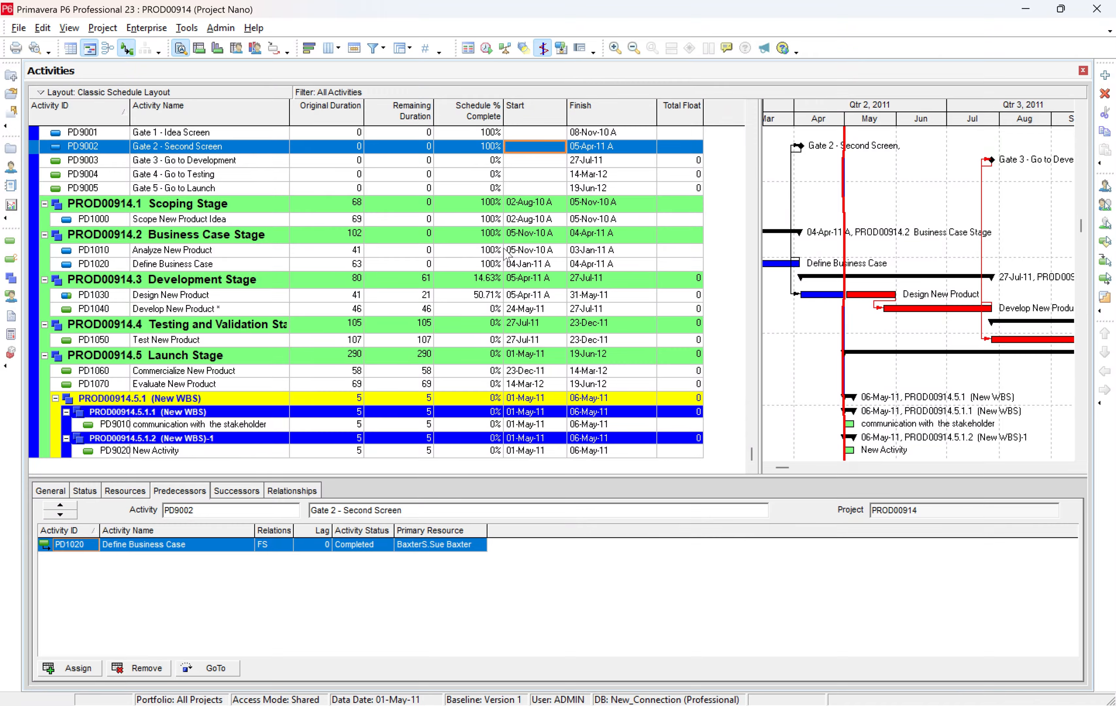
Turn on the Progress Spotlight and extend it from the data date into mid-May, and in a second try to 20-Jun-11.
{"action": "scroll", "coordinate": [457, 270], "scroll_direction": "up", "scroll_amount": 1}
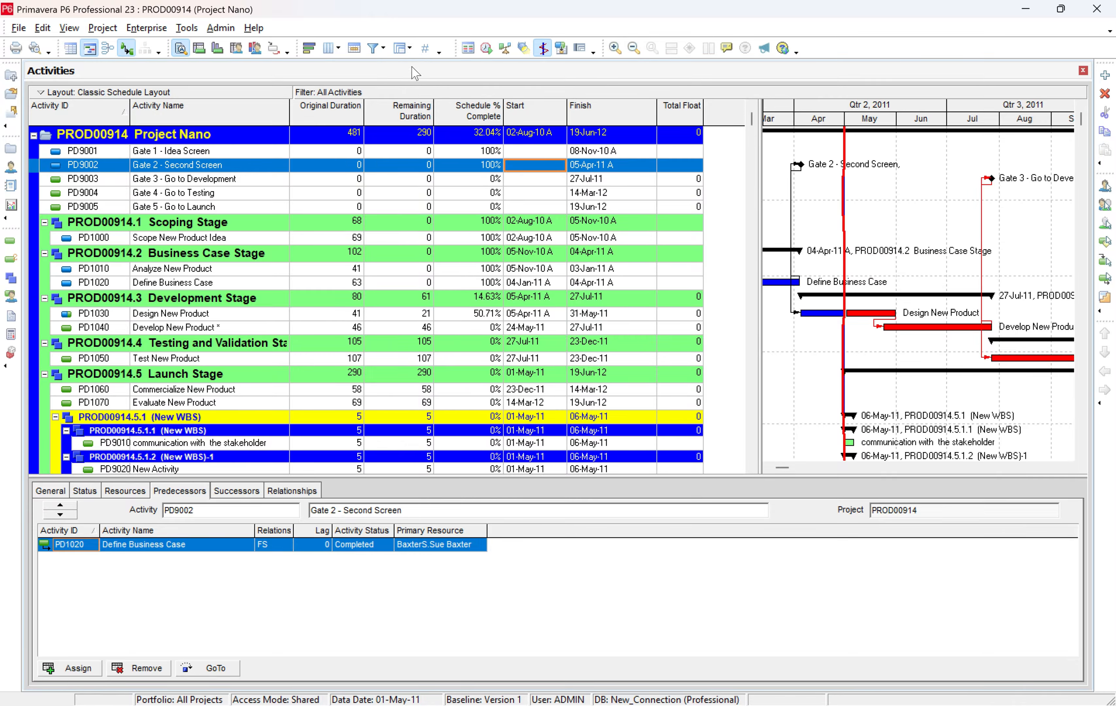
{"action": "left_click", "coordinate": [523, 49]}
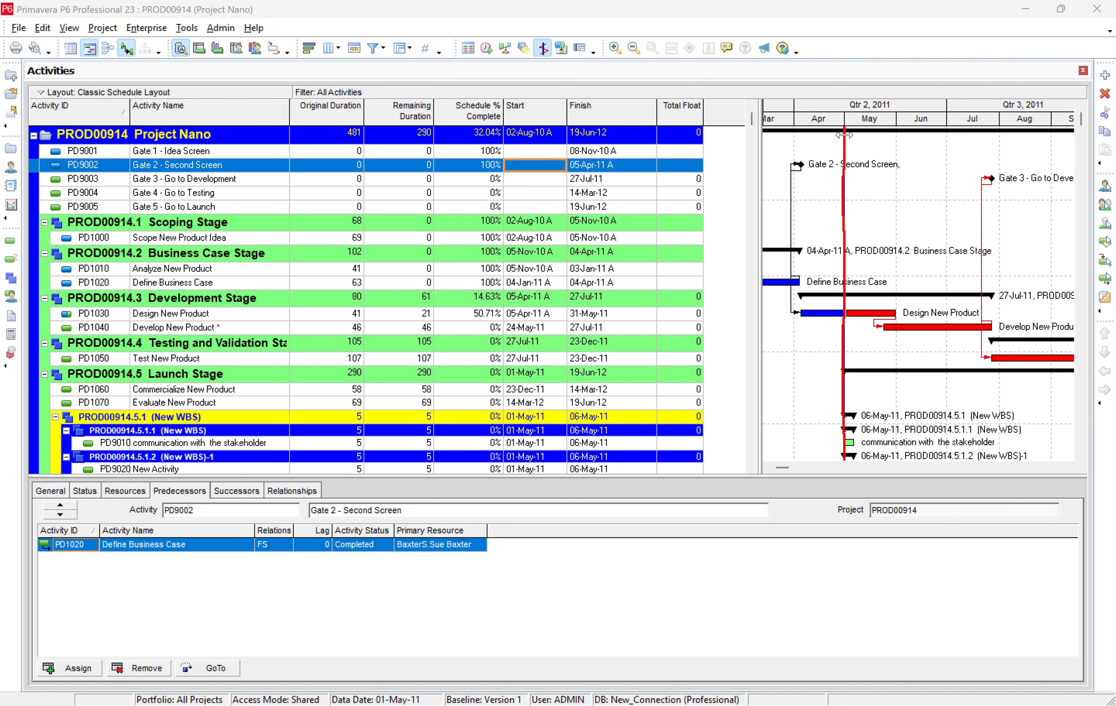
{"action": "mouse_move", "coordinate": [844, 136]}
{"action": "left_mouse_down"}
{"action": "mouse_move", "coordinate": [877, 135]}
{"action": "mouse_move", "coordinate": [863, 136]}
{"action": "left_mouse_up"}
{"action": "scroll", "coordinate": [878, 236], "scroll_direction": "down", "scroll_amount": 3}
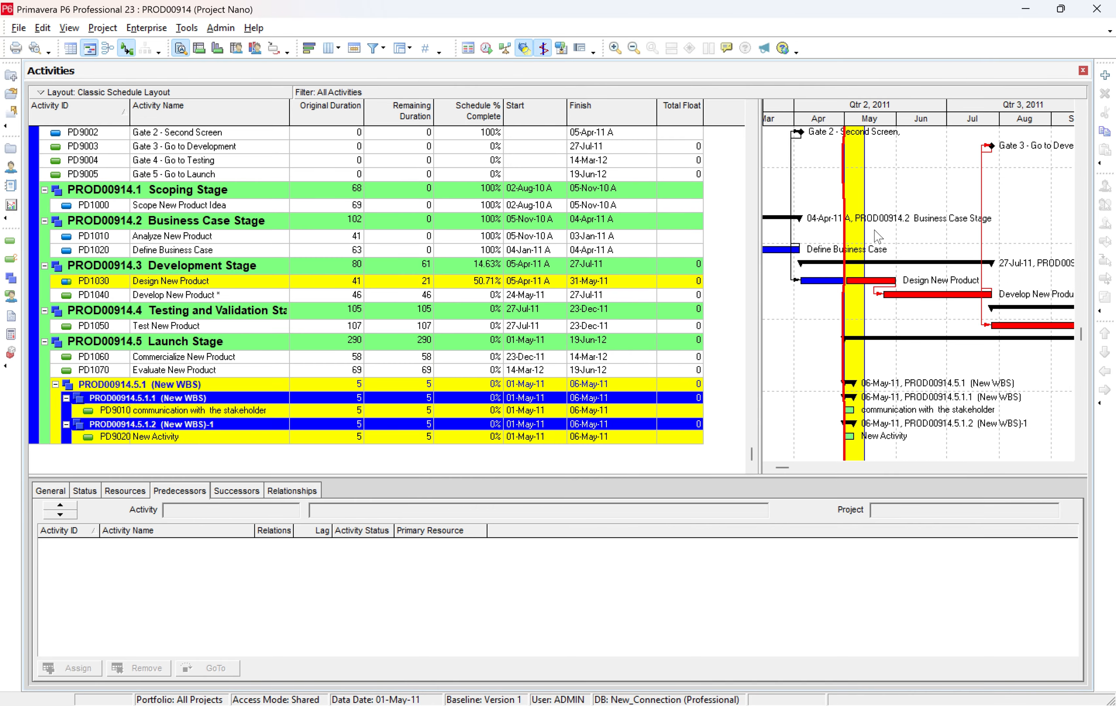
{"action": "scroll", "coordinate": [880, 355], "scroll_direction": "up", "scroll_amount": 1}
{"action": "scroll", "coordinate": [880, 364], "scroll_direction": "up", "scroll_amount": 2}
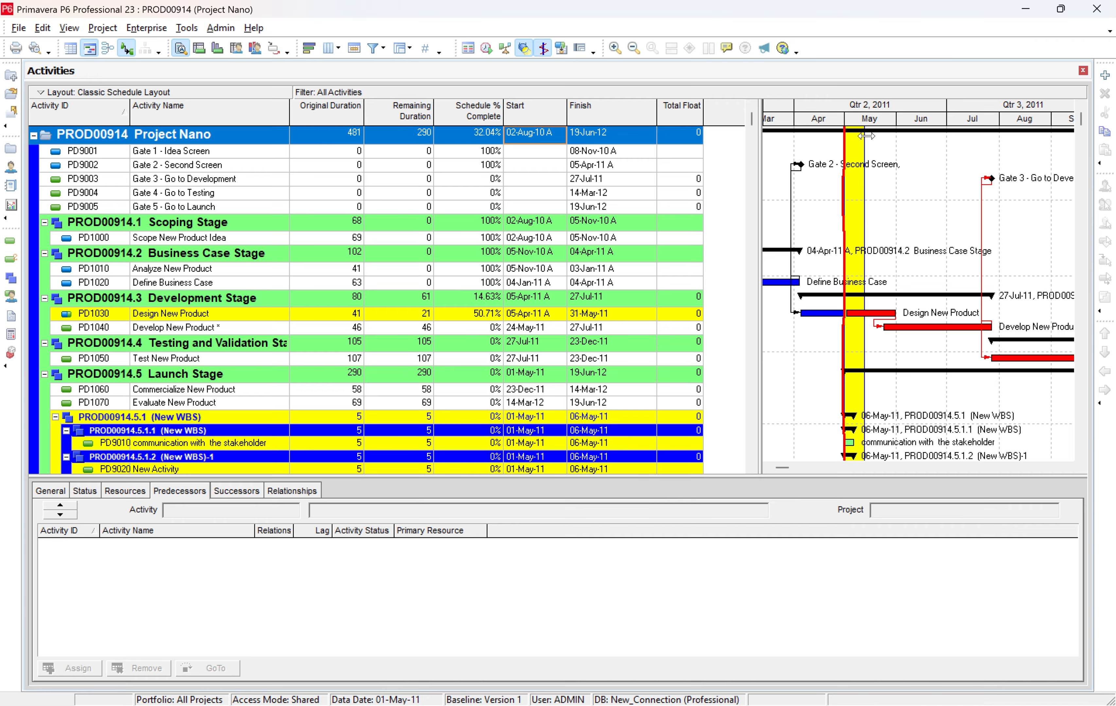
{"action": "left_click_drag", "start_coordinate": [864, 136], "coordinate": [844, 136]}
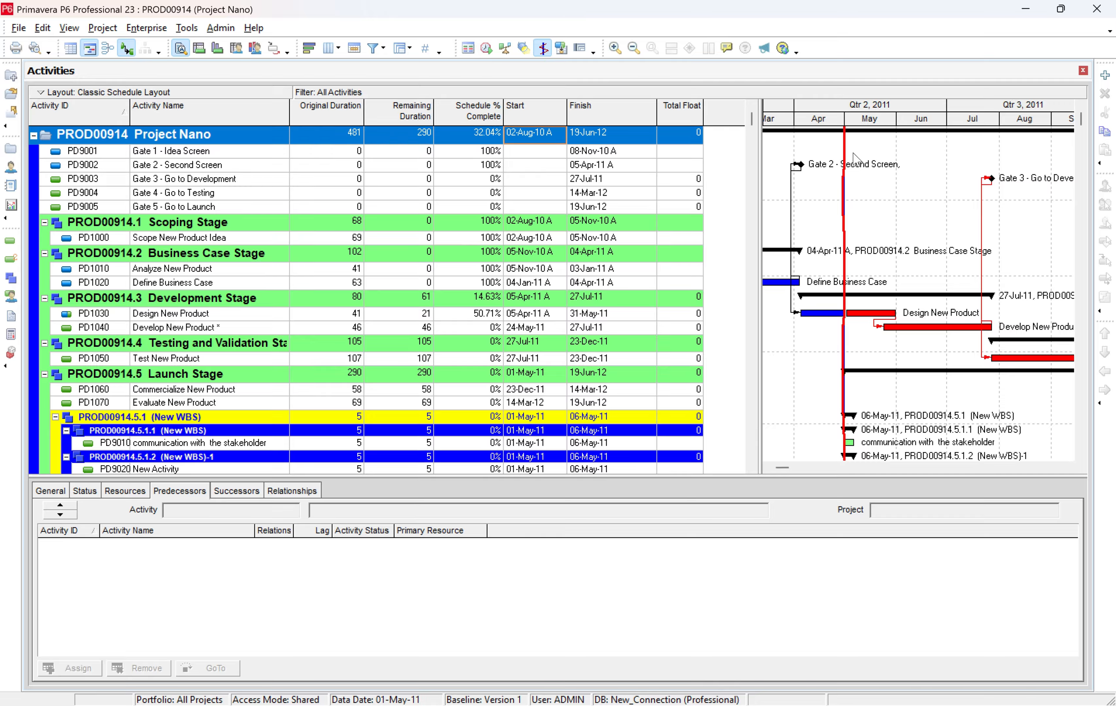
{"action": "left_click_drag", "start_coordinate": [844, 155], "coordinate": [932, 161]}
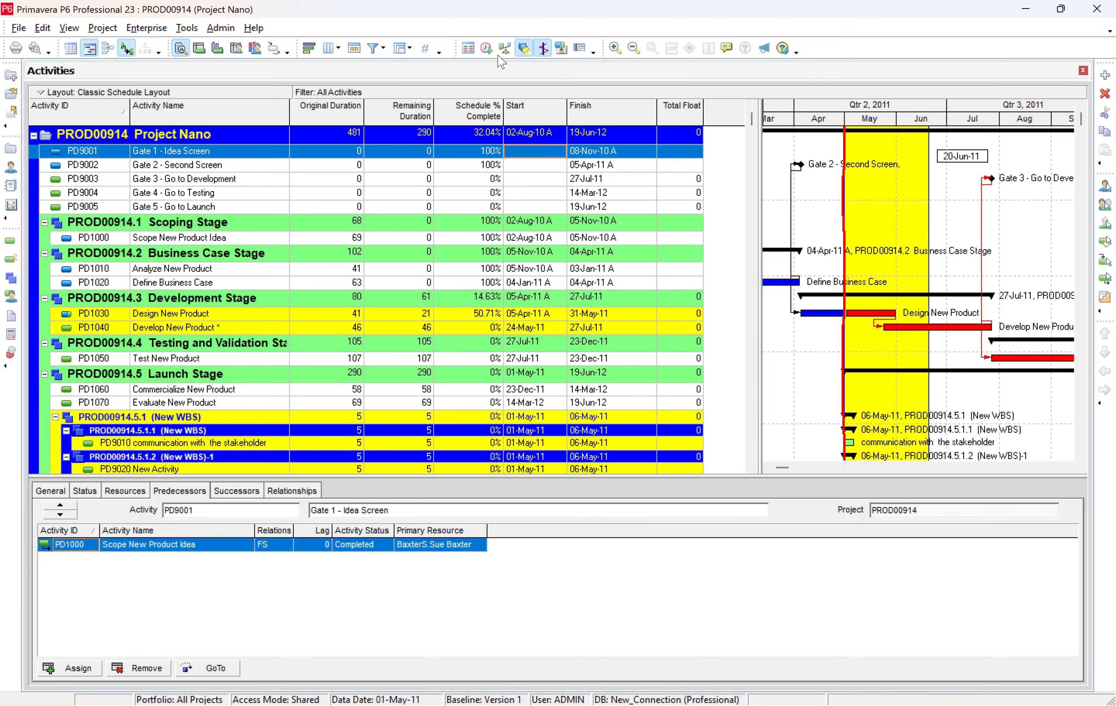
Turn off the Progress Spotlight, maximize the program window and dock the floating main menu back in place.
{"action": "double_click", "coordinate": [401, 21]}
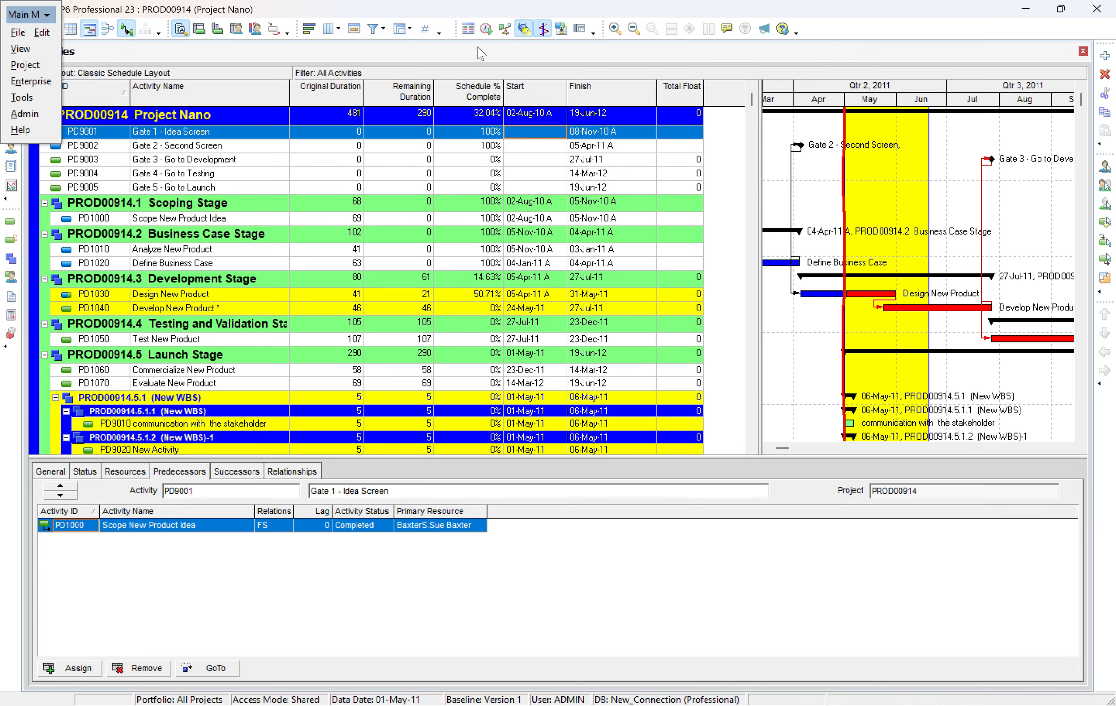
{"action": "left_click_drag", "start_coordinate": [704, 9], "coordinate": [669, 122]}
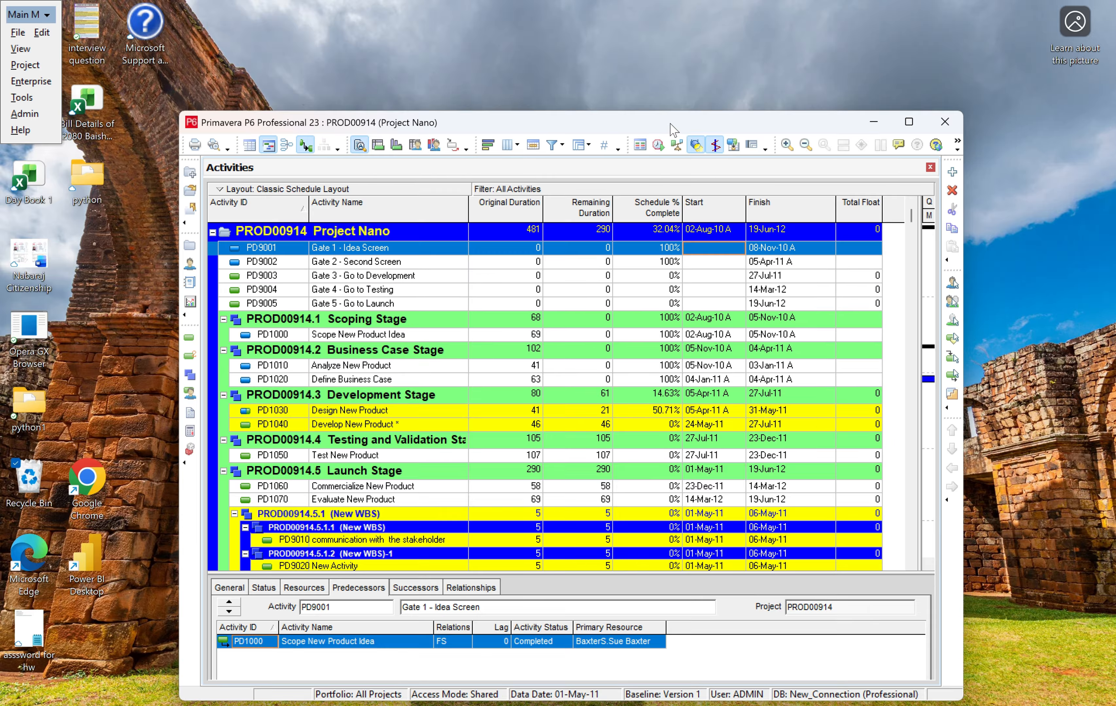
{"action": "left_click", "coordinate": [700, 146]}
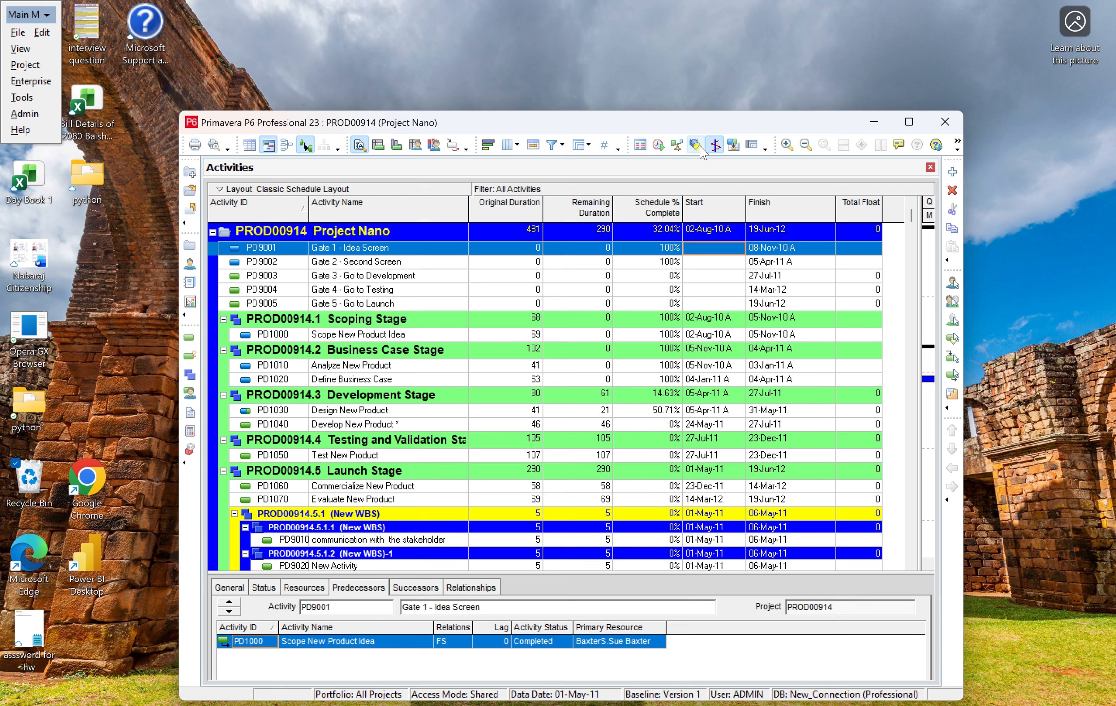
{"action": "left_click", "coordinate": [909, 123]}
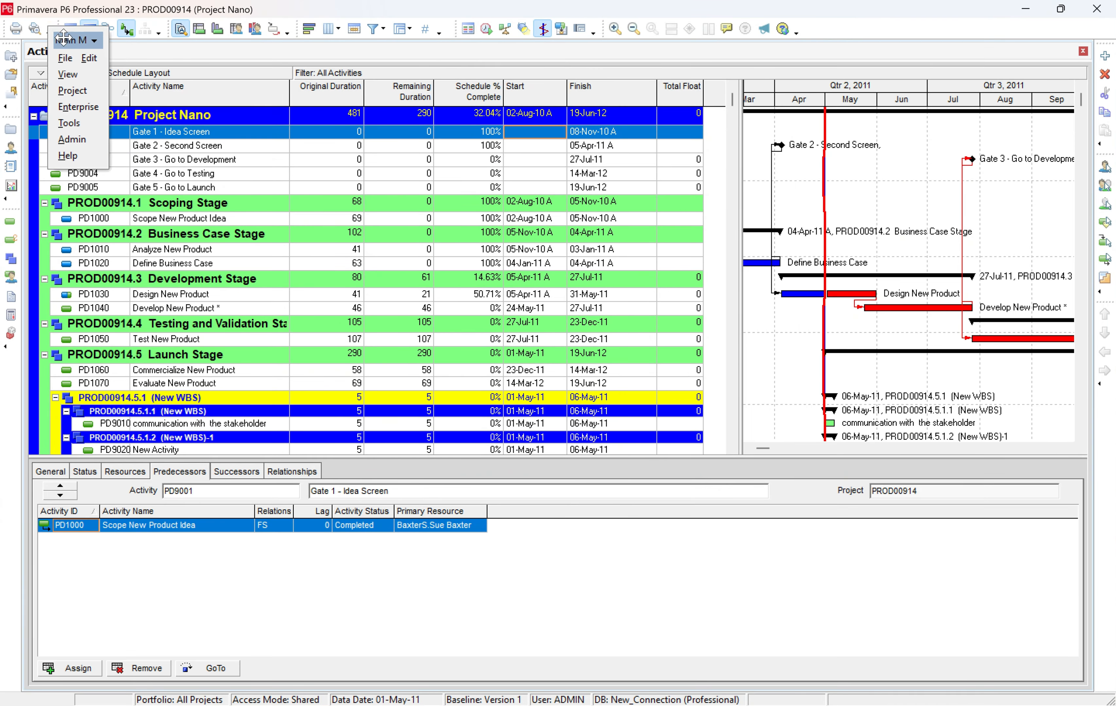
{"action": "double_click", "coordinate": [29, 7]}
Create a new activity filter and choose Start as the parameter of its first condition.
{"action": "left_click", "coordinate": [375, 29]}
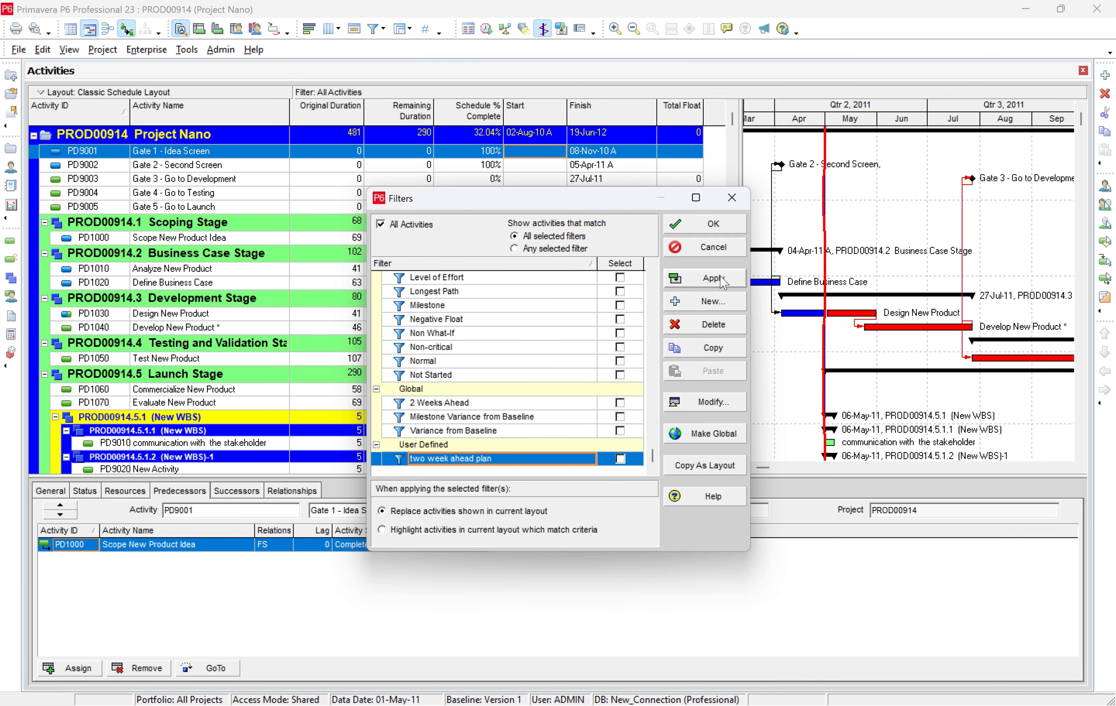
{"action": "left_click", "coordinate": [705, 301]}
{"action": "left_click", "coordinate": [522, 269]}
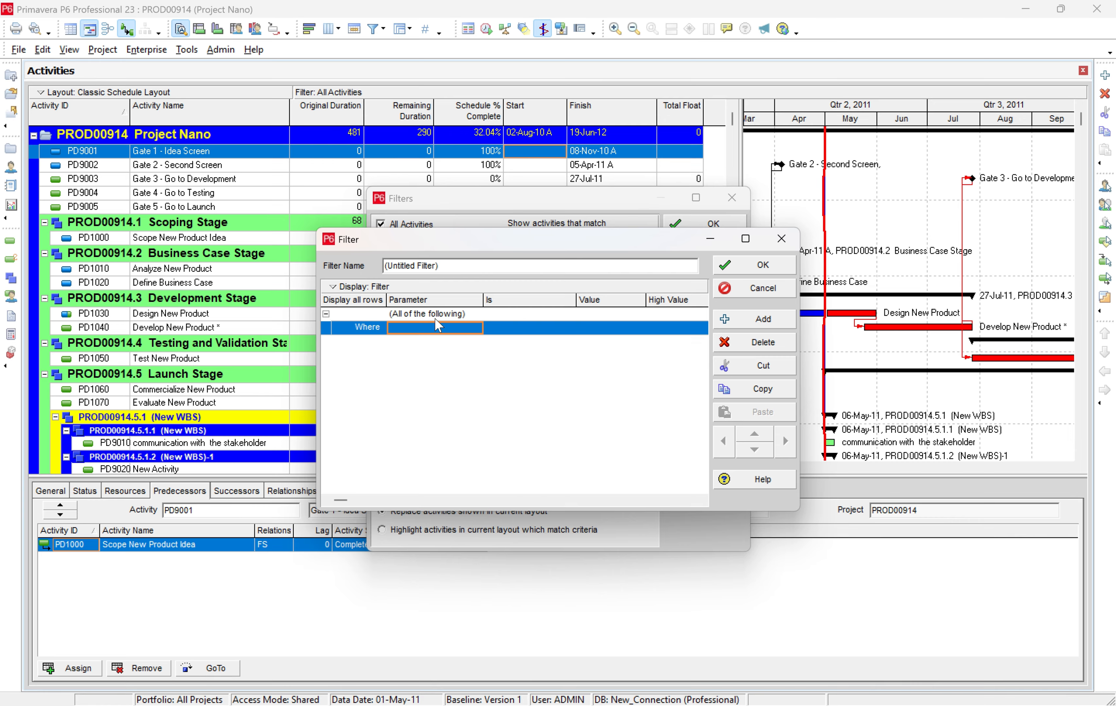
{"action": "left_click", "coordinate": [434, 328]}
{"action": "key", "text": "s"}
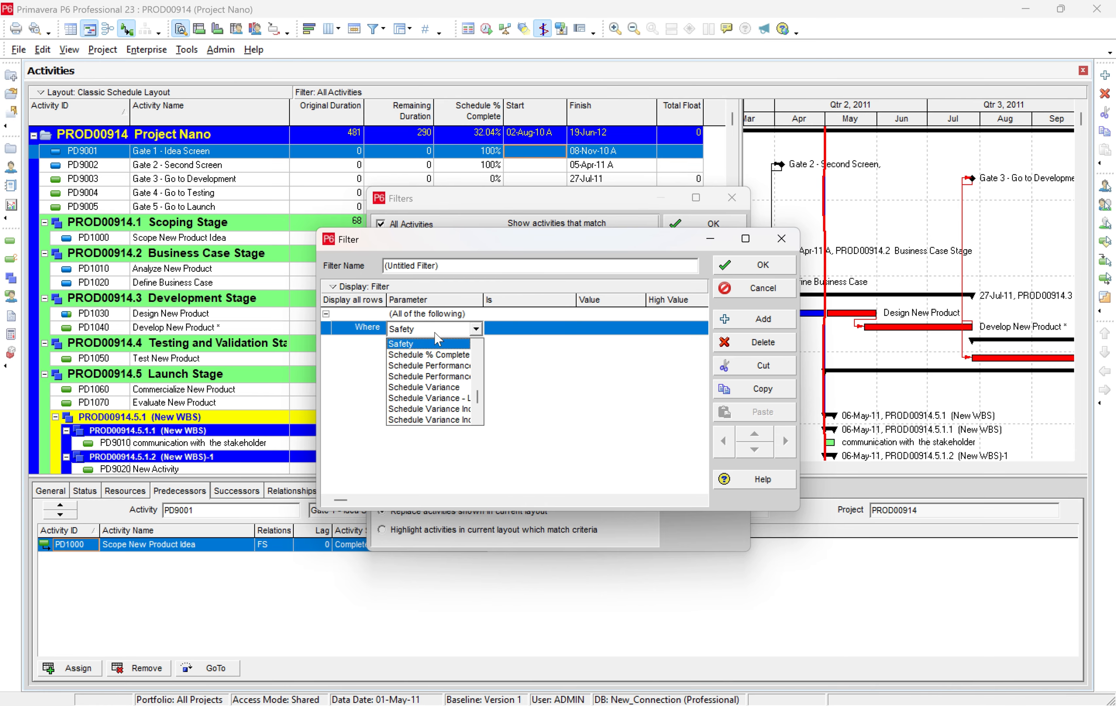
{"action": "scroll", "coordinate": [435, 355], "scroll_direction": "down", "scroll_amount": 10}
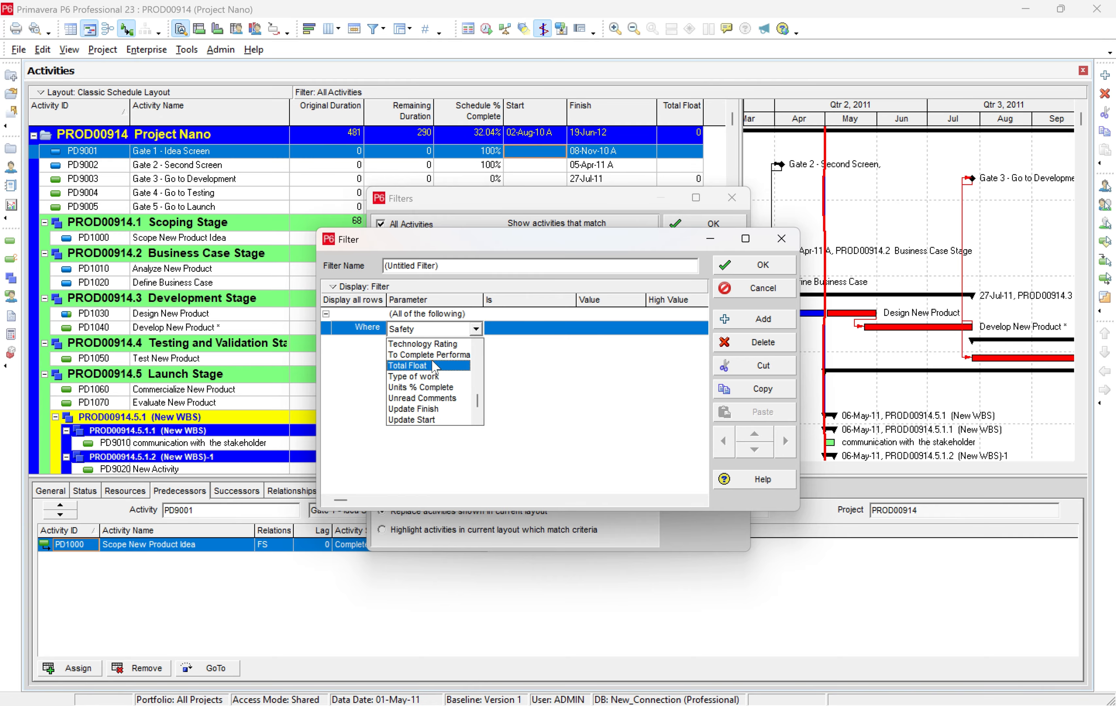
{"action": "scroll", "coordinate": [434, 367], "scroll_direction": "up", "scroll_amount": 5}
{"action": "scroll", "coordinate": [433, 376], "scroll_direction": "down", "scroll_amount": 2}
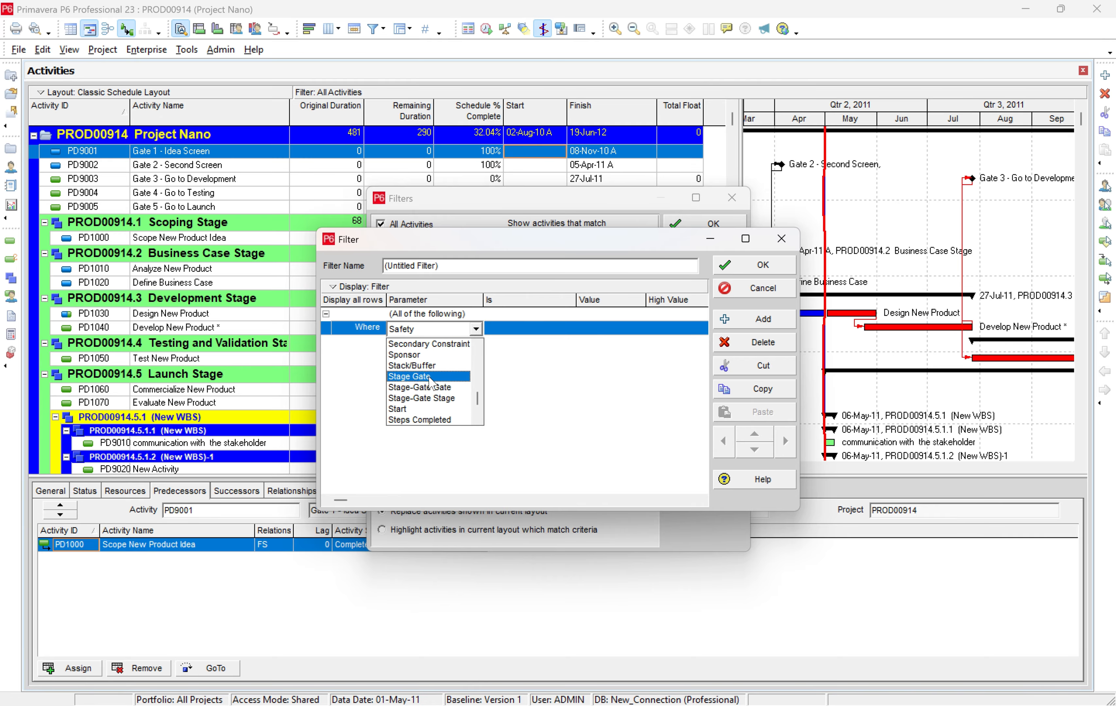
{"action": "left_click", "coordinate": [411, 409]}
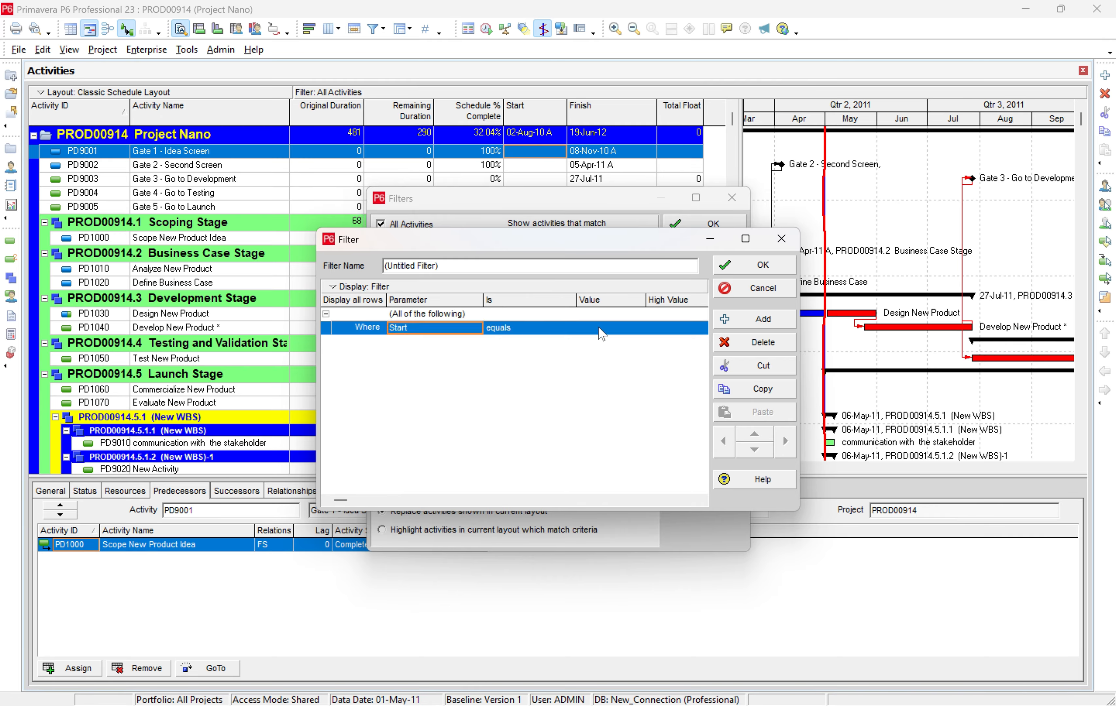
Set the Start condition to "is less than" DD+2W.
{"action": "left_click", "coordinate": [532, 330]}
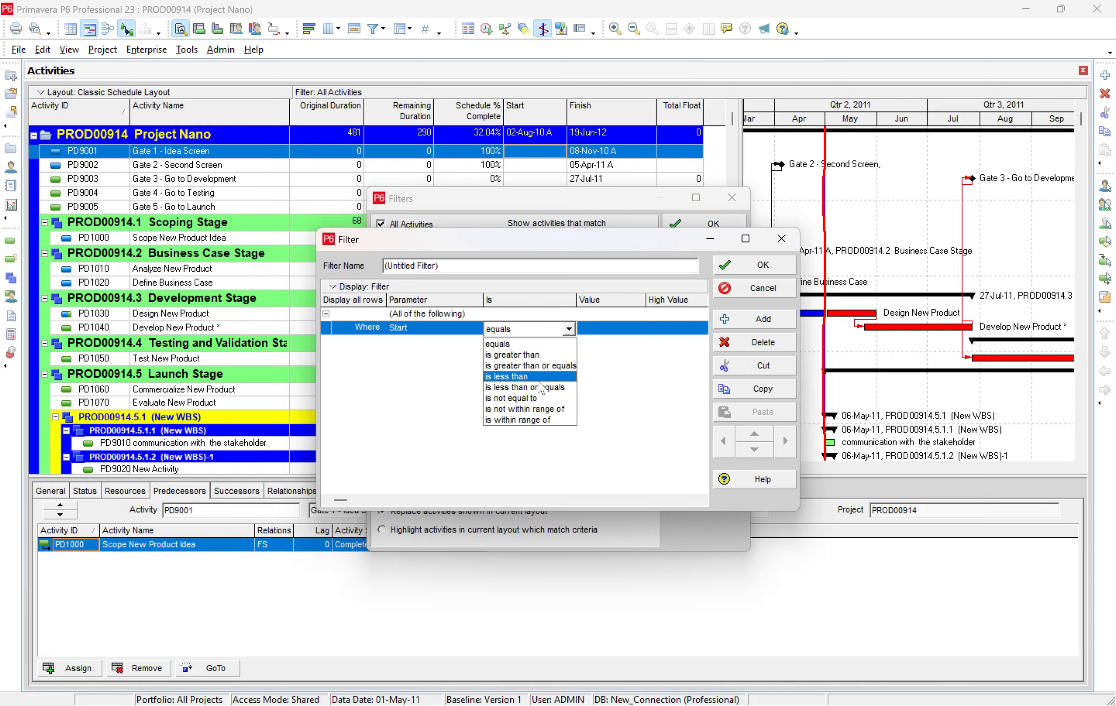
{"action": "left_click", "coordinate": [537, 378]}
{"action": "left_click", "coordinate": [598, 330]}
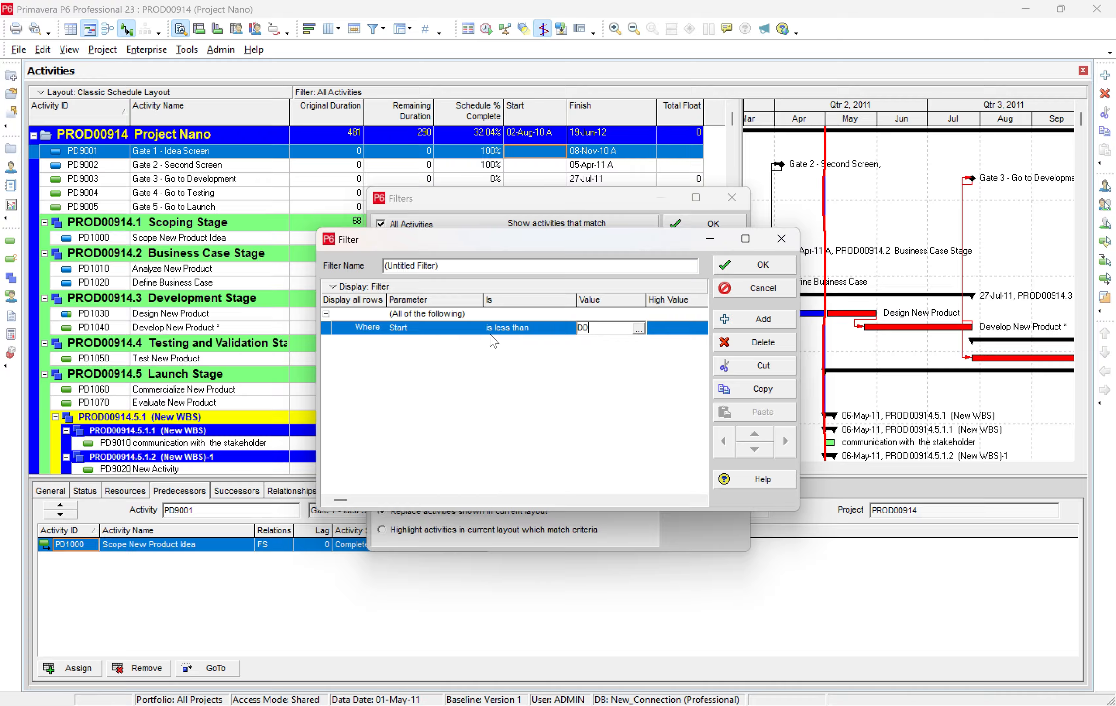
{"action": "type", "text": "DD+2W"}
Add a second filter condition requiring Finish "is less than or equals" DD+2W.
{"action": "left_click", "coordinate": [756, 319]}
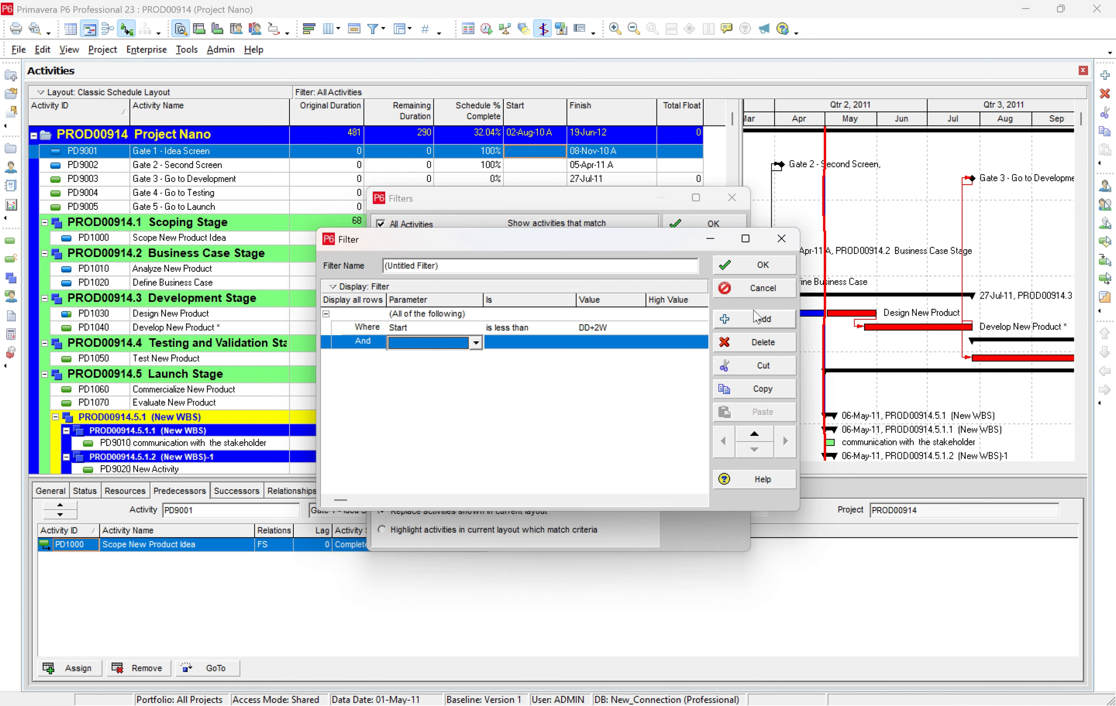
{"action": "left_click", "coordinate": [427, 344]}
{"action": "left_click", "coordinate": [401, 379]}
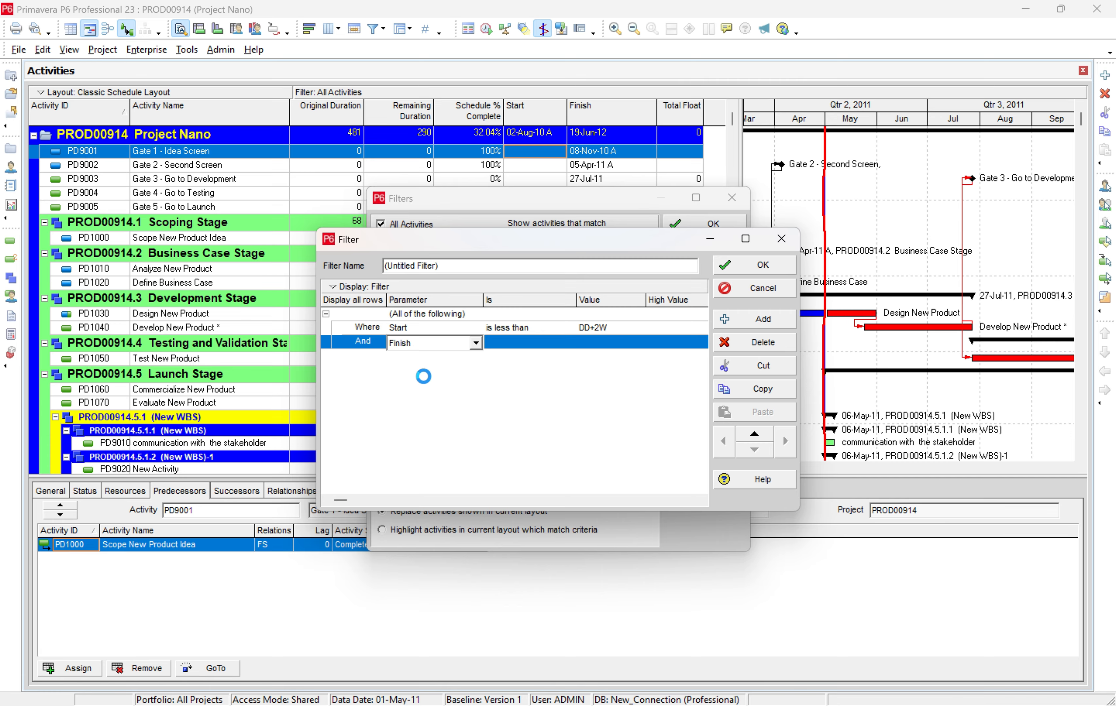
{"action": "left_click", "coordinate": [509, 343]}
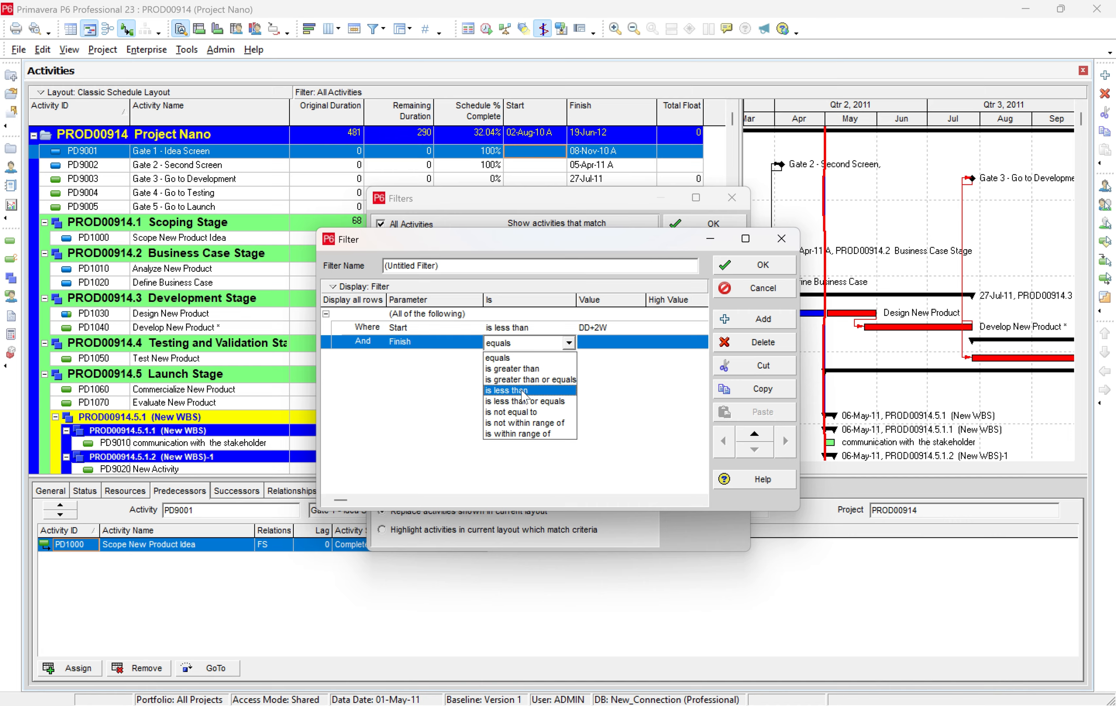
{"action": "left_click", "coordinate": [527, 401]}
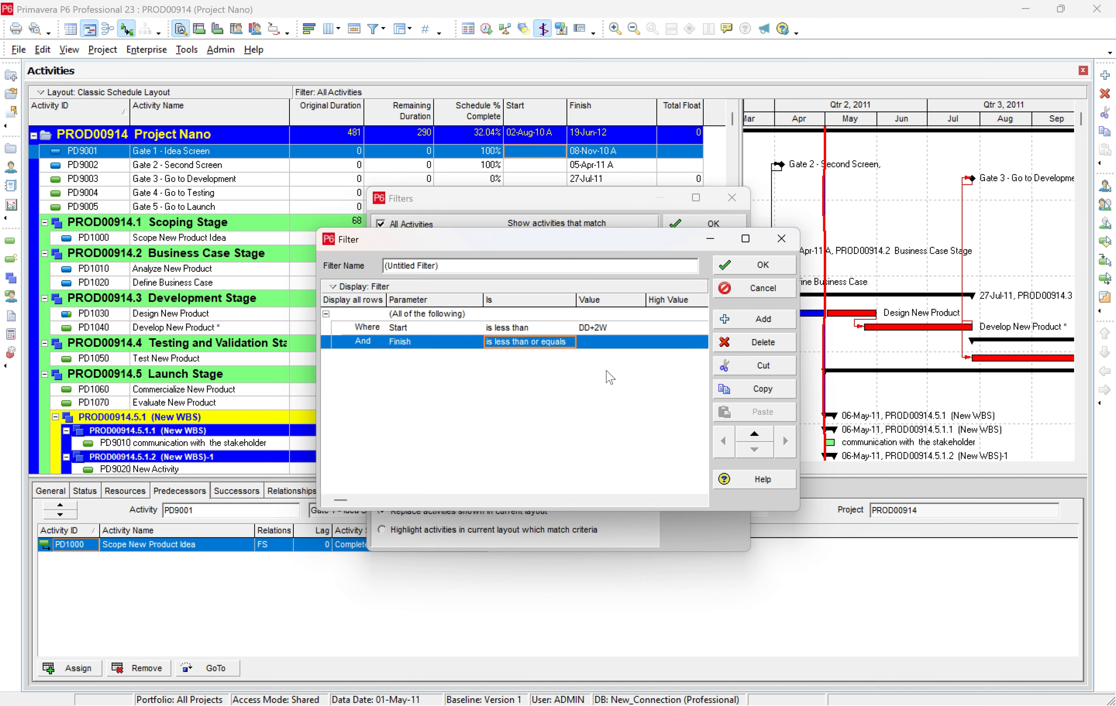
{"action": "left_click", "coordinate": [603, 343]}
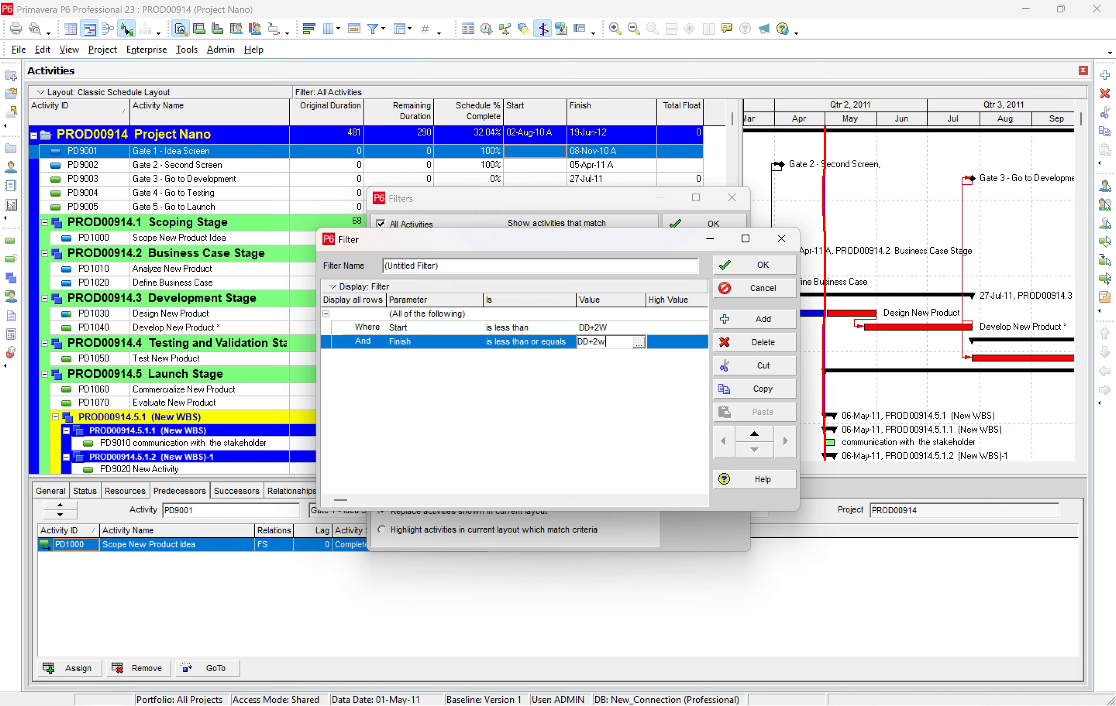
Add a third filter condition requiring Activity Status "is not equal to" Completed.
{"action": "left_click", "coordinate": [763, 319]}
{"action": "left_click", "coordinate": [476, 357]}
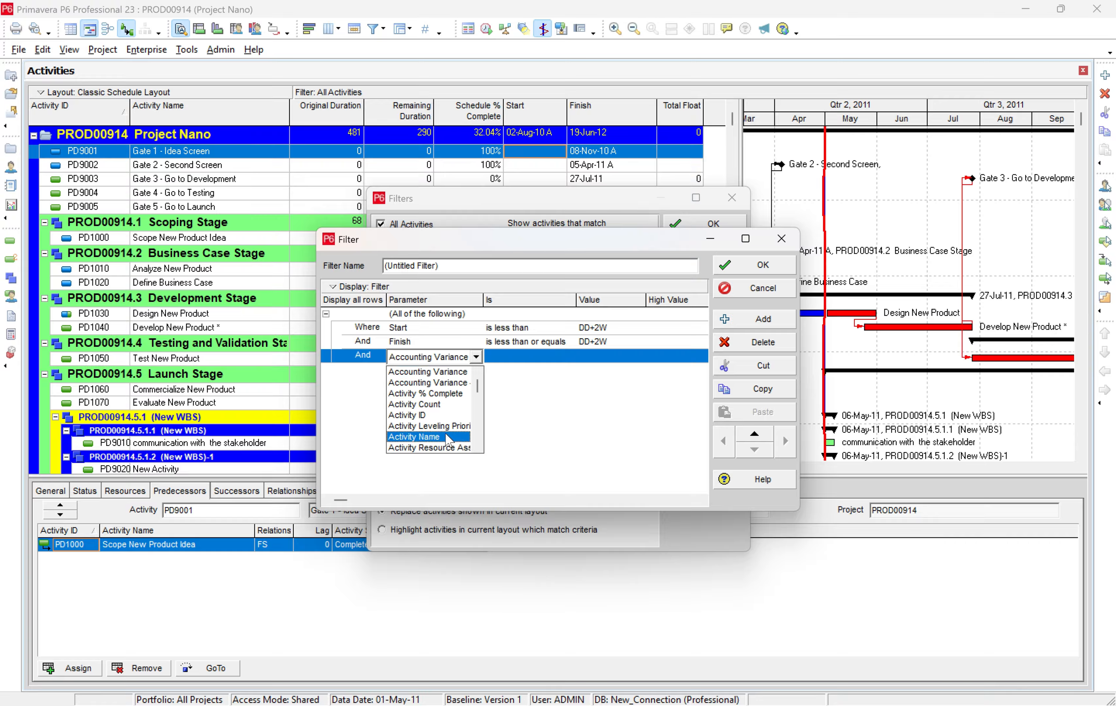
{"action": "scroll", "coordinate": [440, 406], "scroll_direction": "down", "scroll_amount": 2}
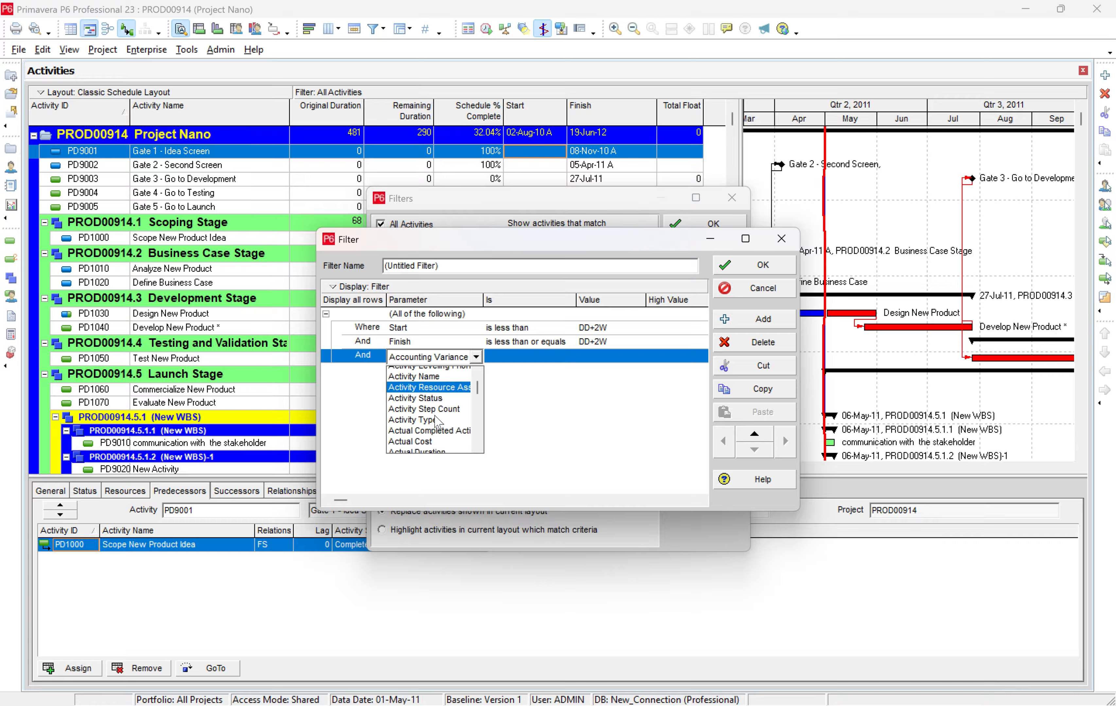
{"action": "left_click", "coordinate": [439, 396]}
{"action": "left_click", "coordinate": [509, 357]}
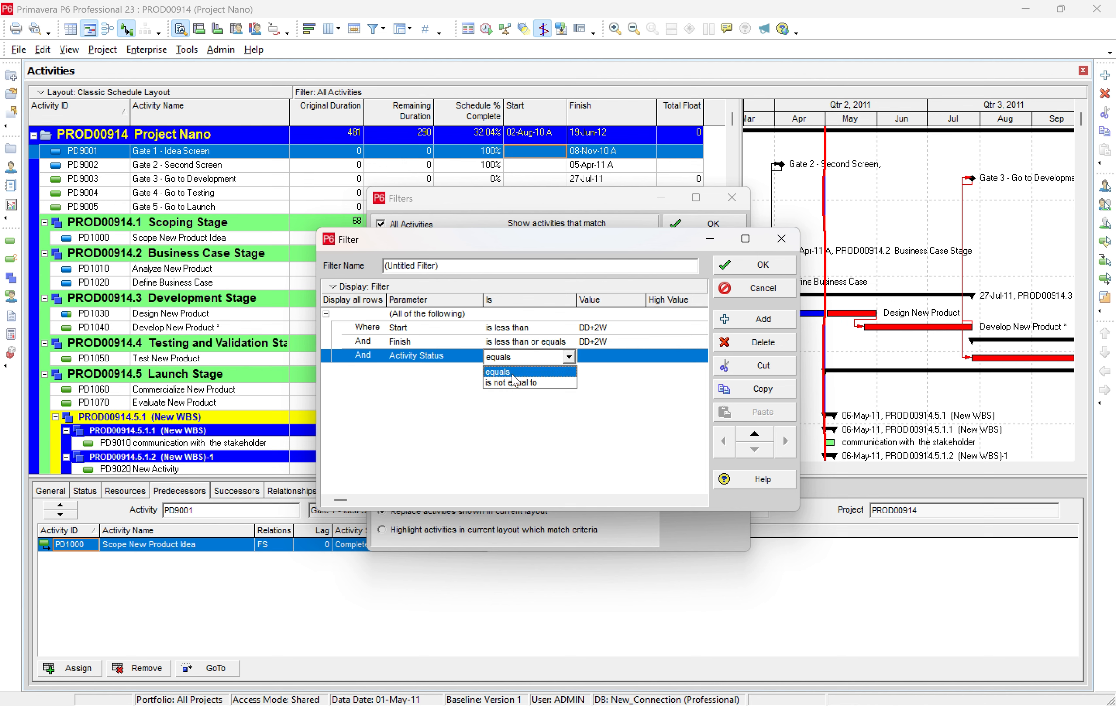
{"action": "left_click", "coordinate": [513, 383]}
{"action": "left_click", "coordinate": [600, 350]}
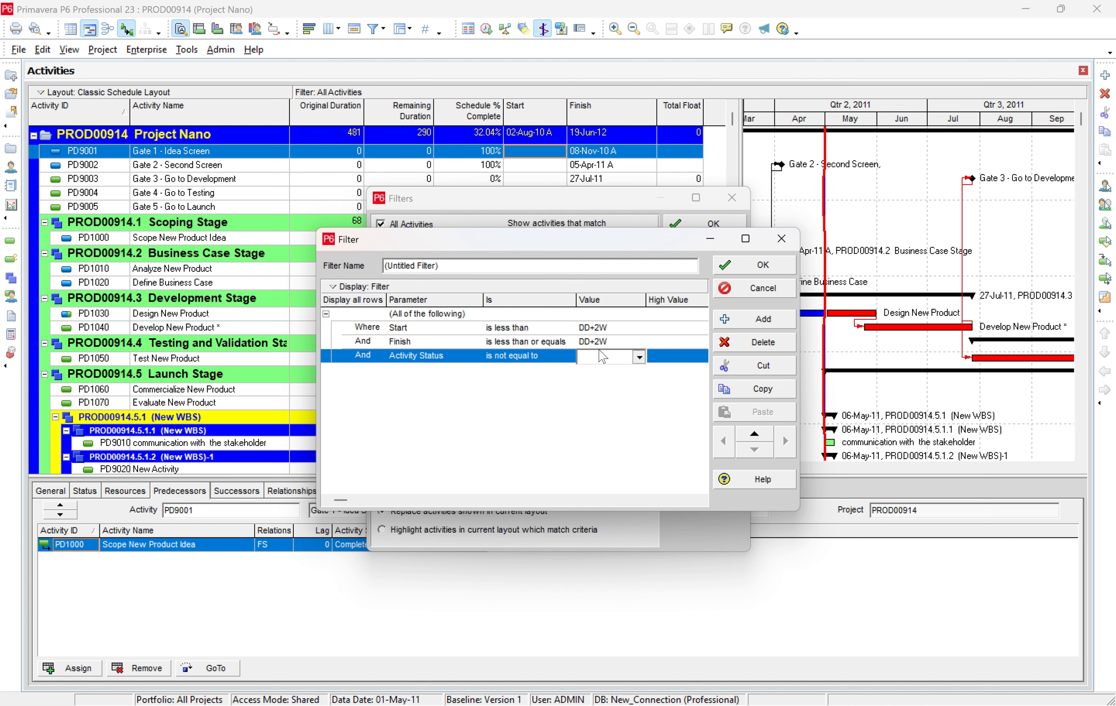
{"action": "left_click", "coordinate": [639, 357]}
{"action": "left_click", "coordinate": [608, 371]}
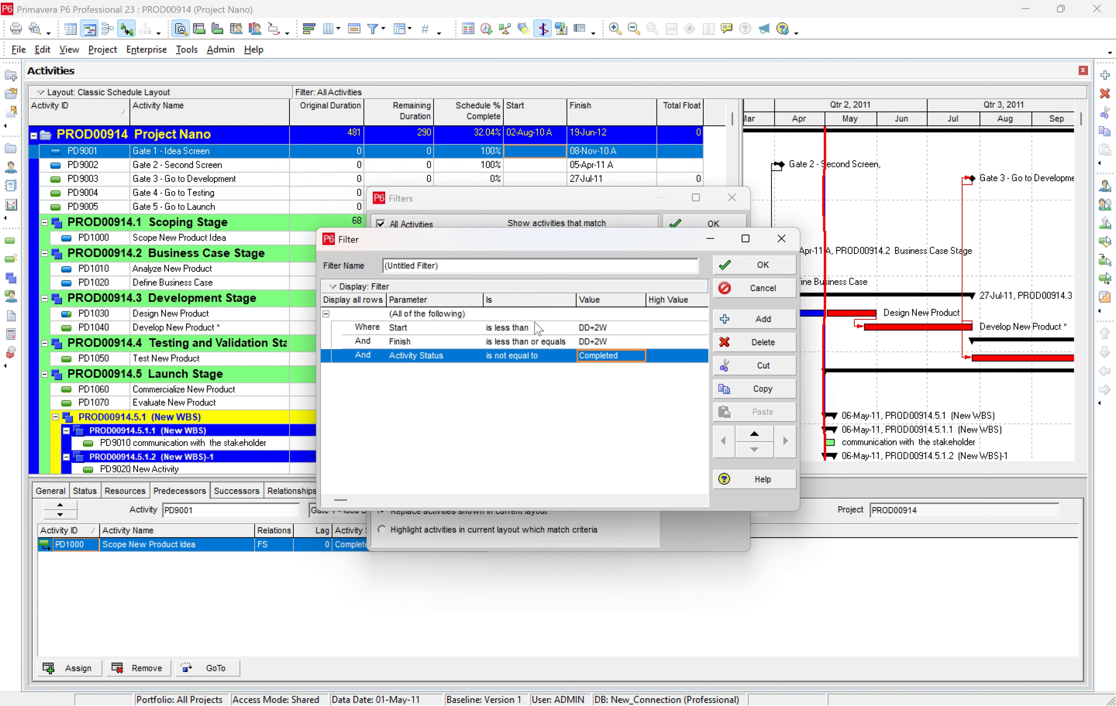
Name the filter "2 Week Look ahead" and save it.
{"action": "left_click_drag", "start_coordinate": [447, 266], "coordinate": [384, 271]}
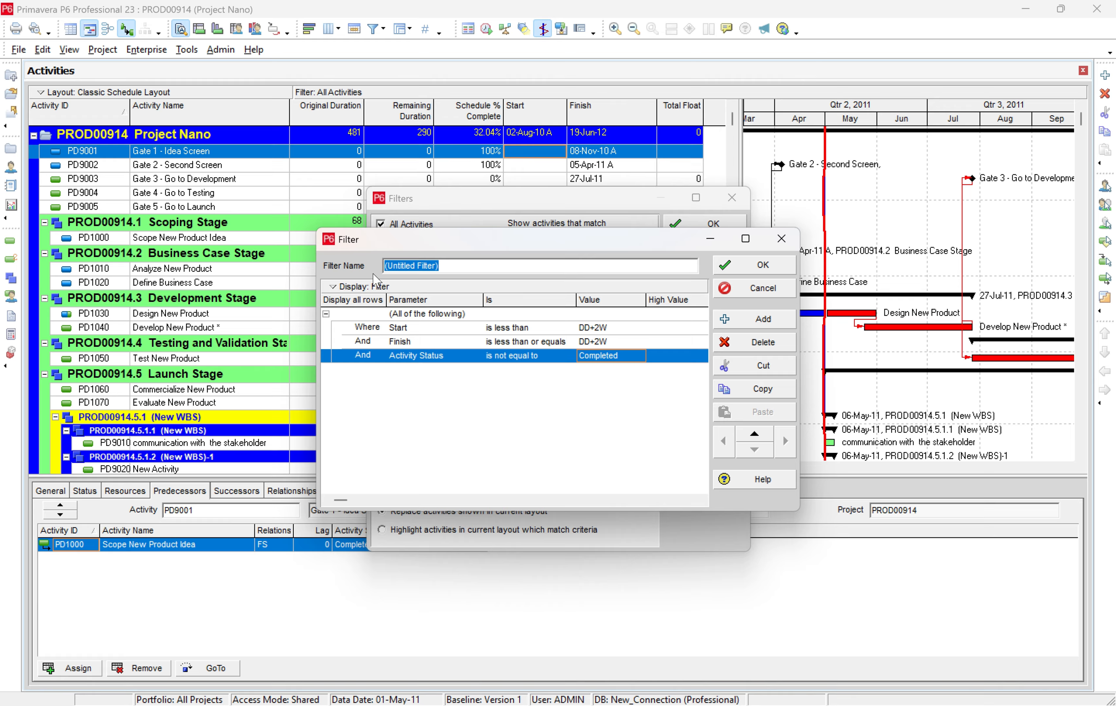
{"action": "type", "text": "\""}
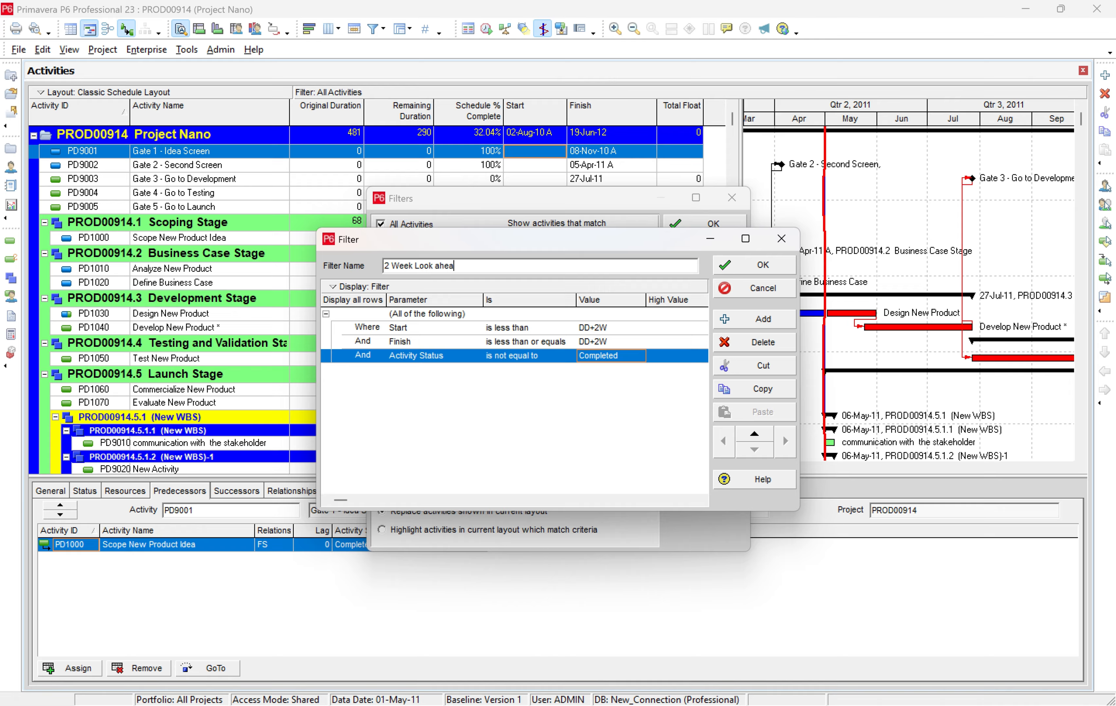
{"action": "left_click", "coordinate": [770, 268]}
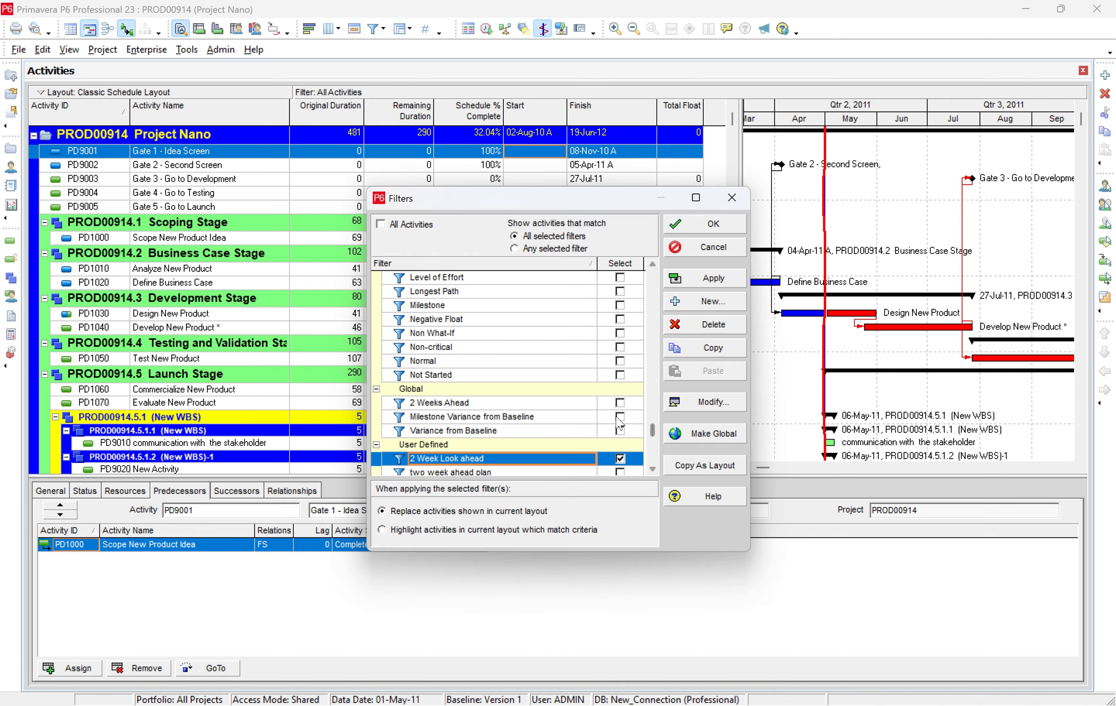
Apply the "2 Week Look ahead" filter to the activities and slightly widen the Gantt chart area.
{"action": "scroll", "coordinate": [607, 423], "scroll_direction": "down", "scroll_amount": 1}
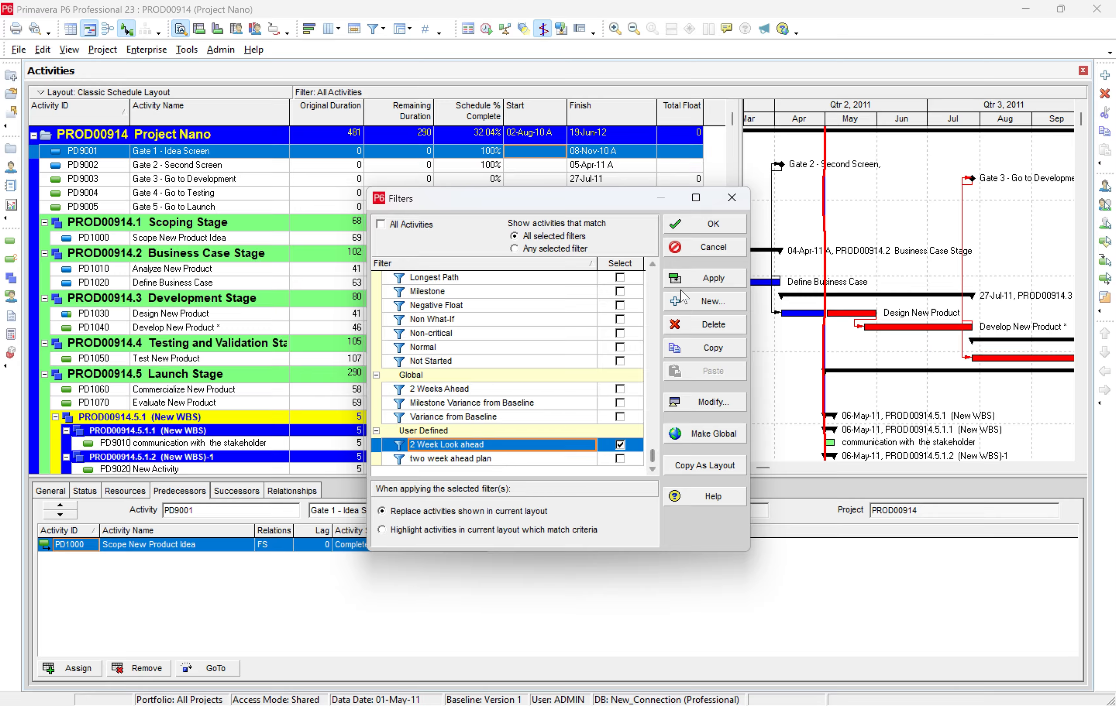
{"action": "left_click", "coordinate": [714, 280]}
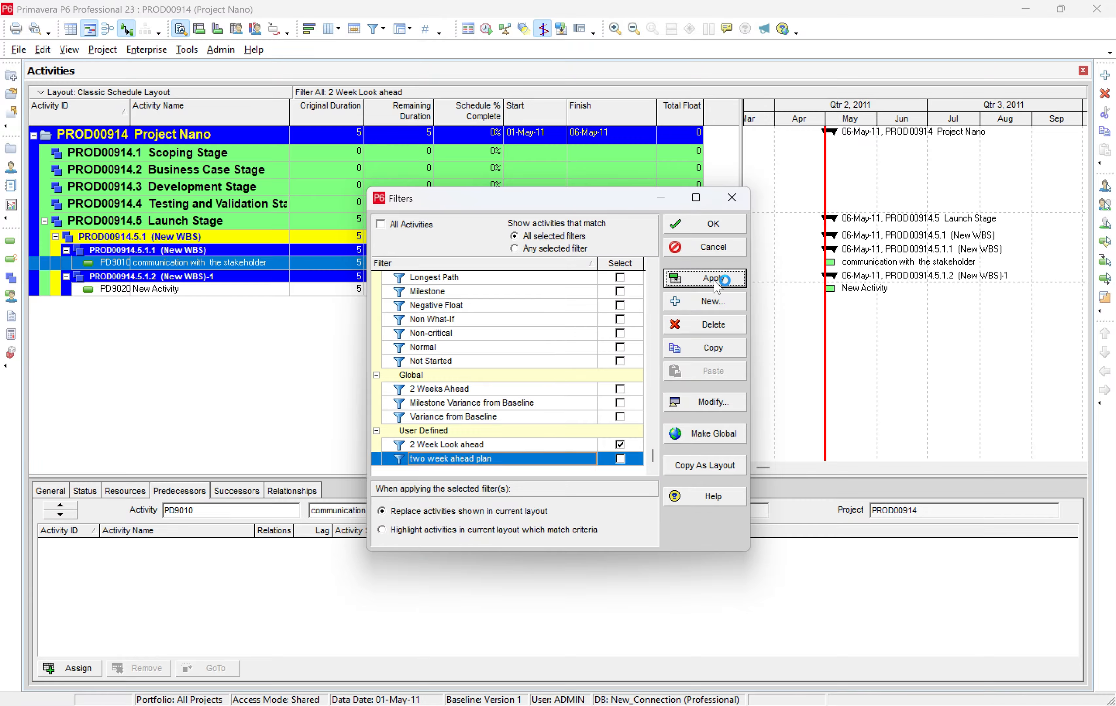
{"action": "left_click", "coordinate": [708, 226]}
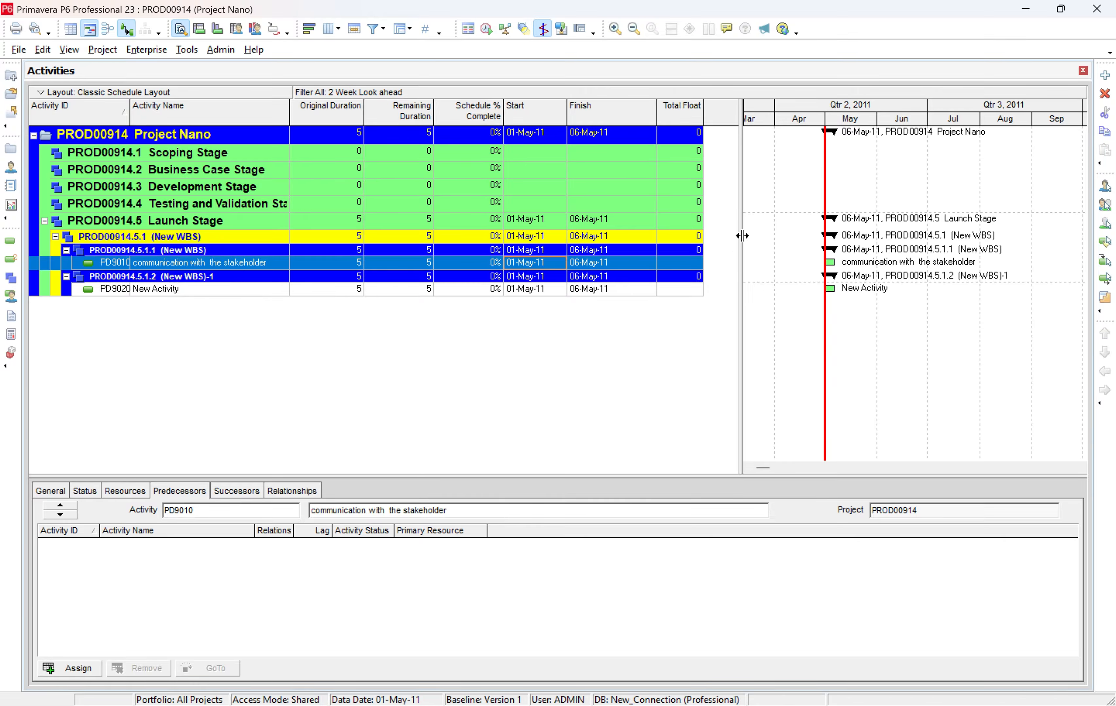
{"action": "left_click_drag", "start_coordinate": [741, 233], "coordinate": [713, 232]}
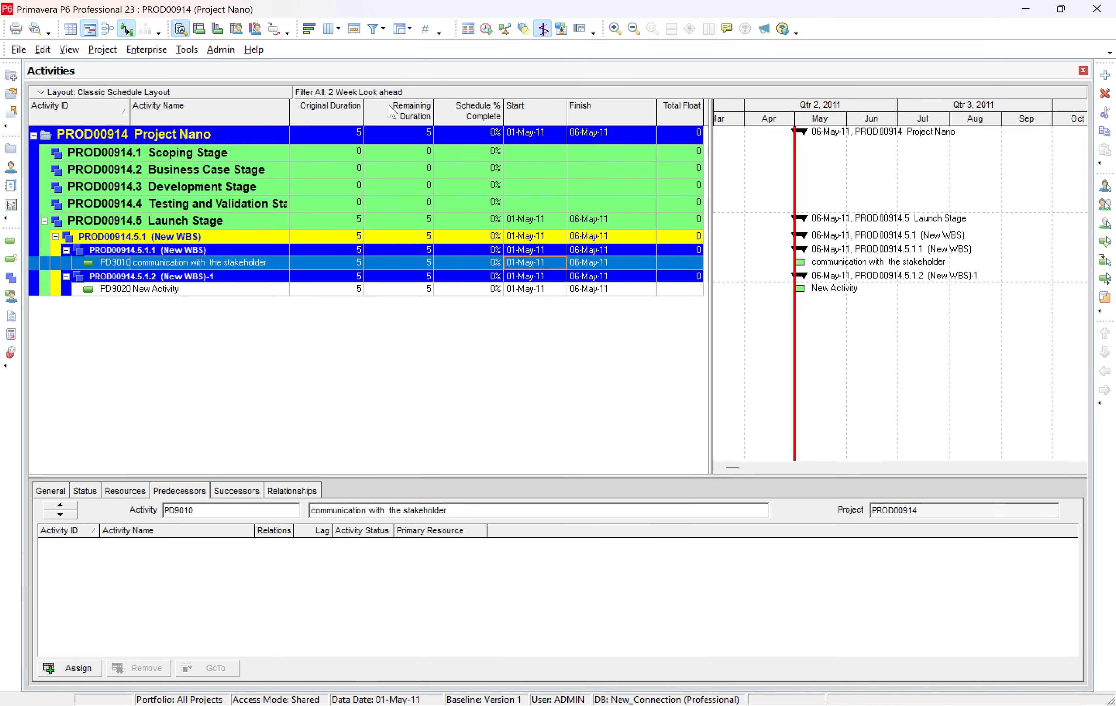
Review the conditions of the existing "two week ahead plan" filter without changing them.
{"action": "left_click", "coordinate": [372, 29]}
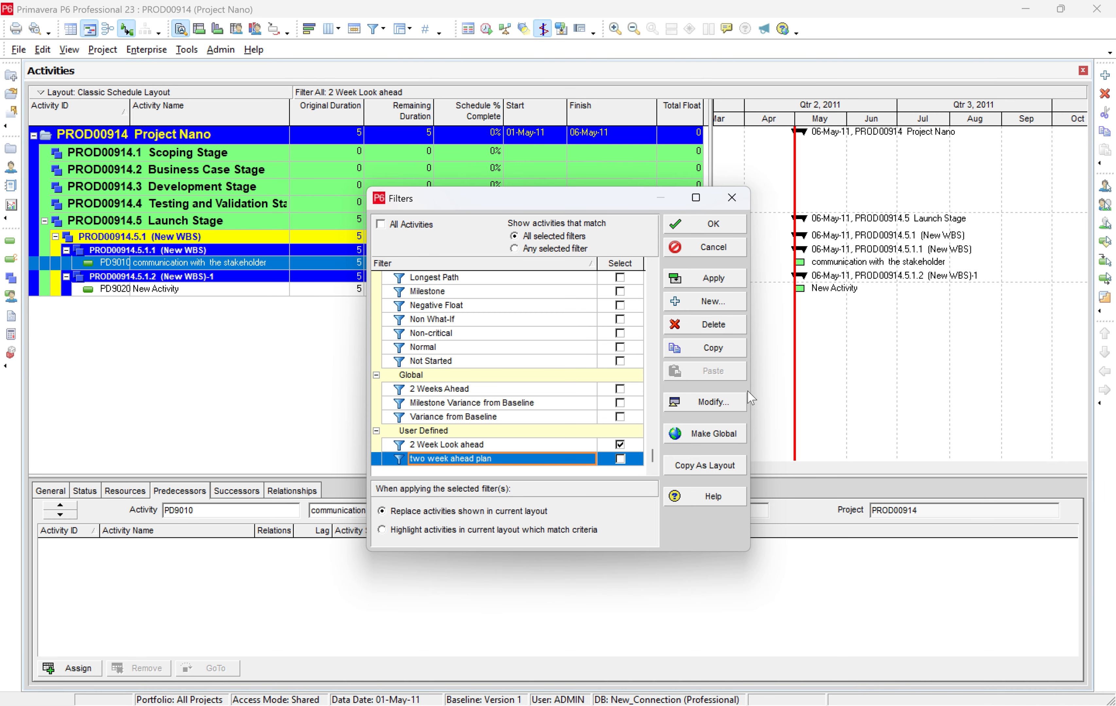
{"action": "left_click", "coordinate": [737, 402]}
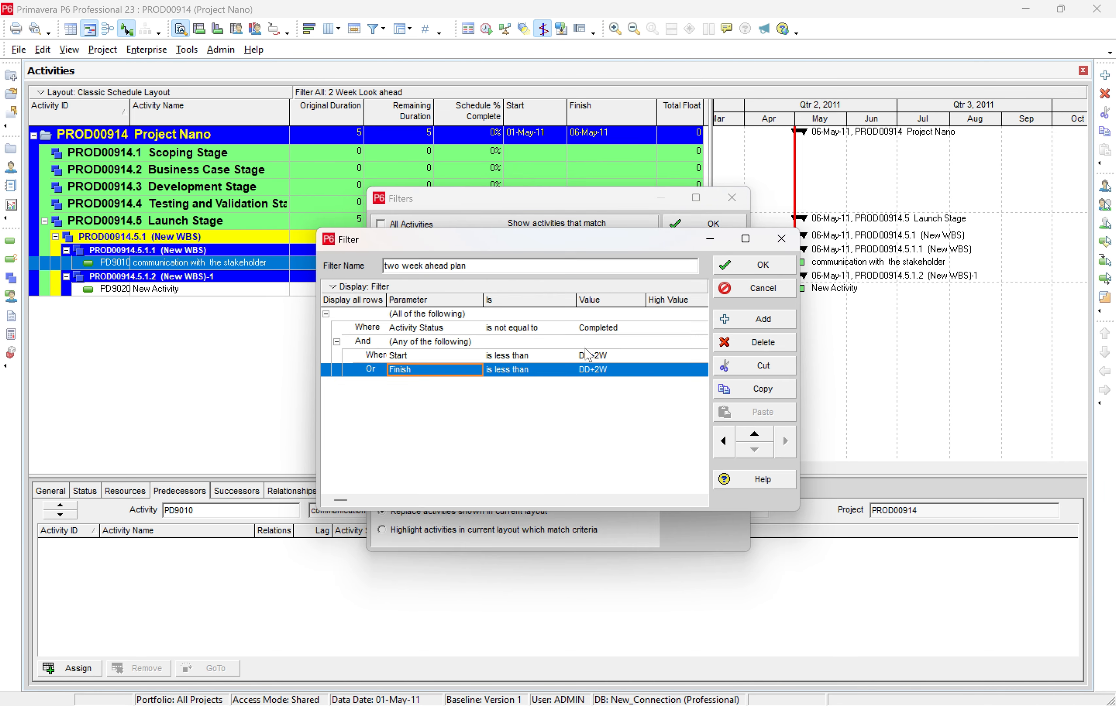
{"action": "left_click", "coordinate": [781, 239]}
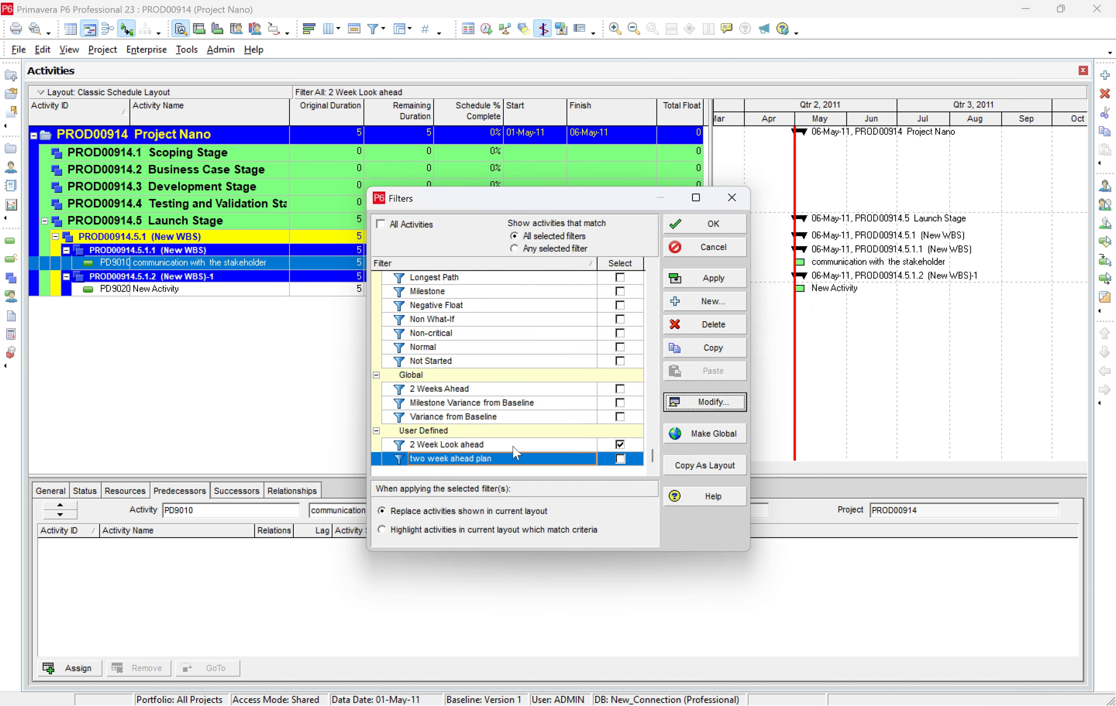
{"action": "left_click", "coordinate": [533, 445]}
{"action": "left_click", "coordinate": [720, 401]}
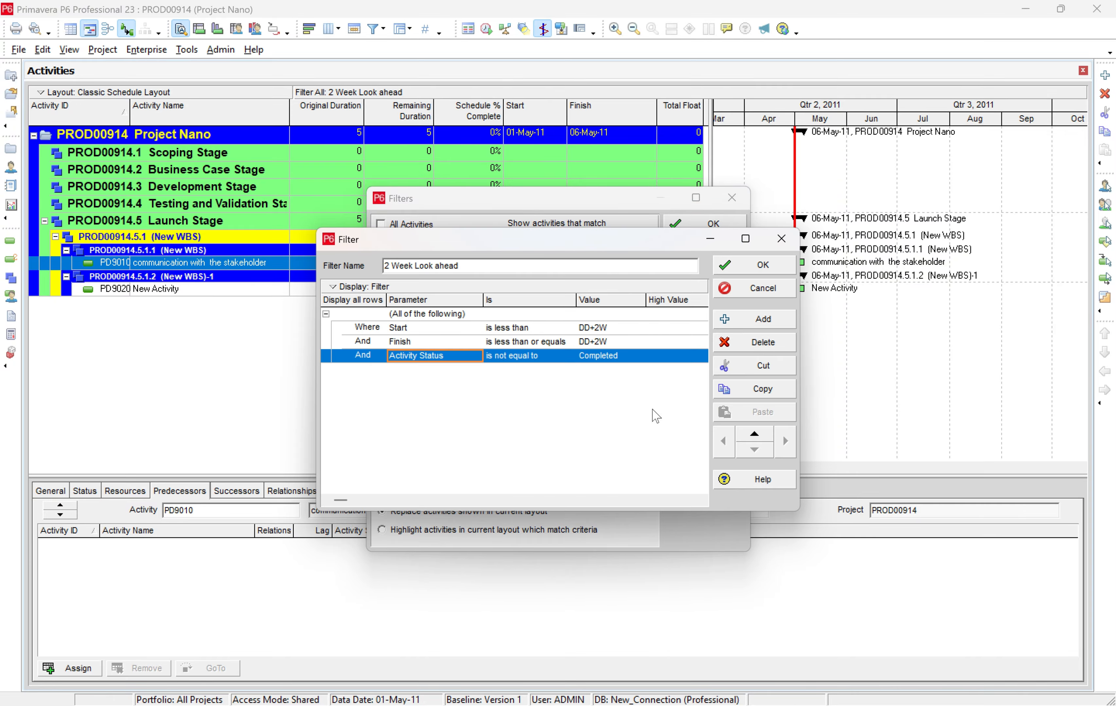
{"action": "left_click", "coordinate": [503, 328]}
{"action": "left_click", "coordinate": [520, 357]}
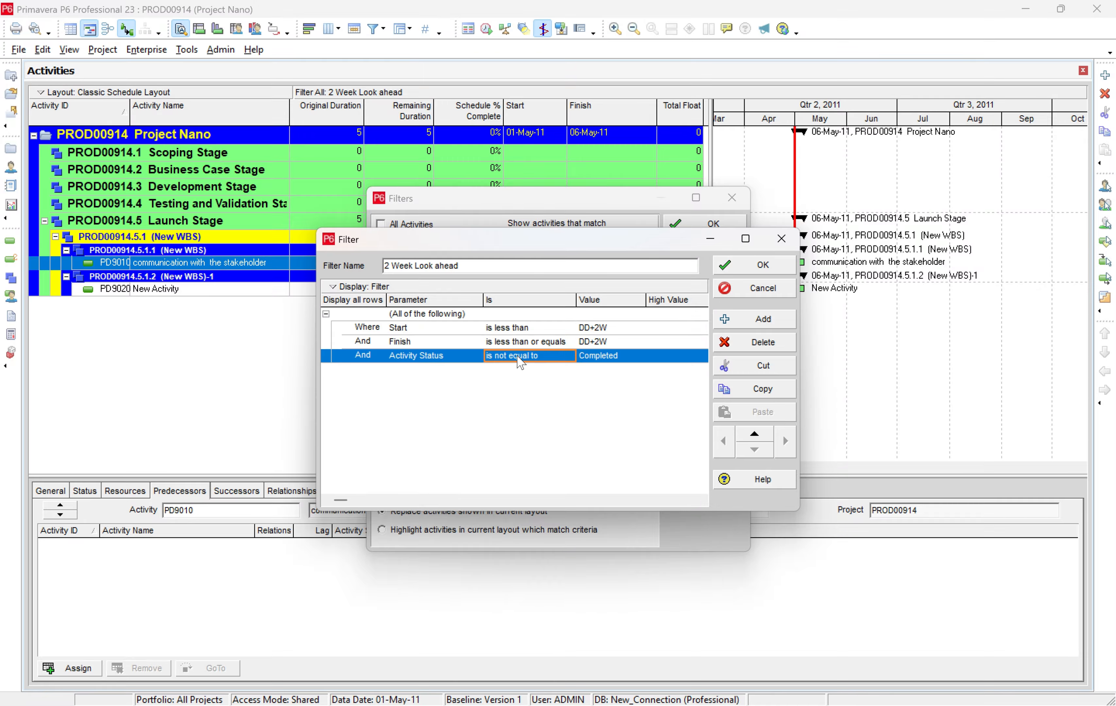
{"action": "left_click", "coordinate": [744, 434]}
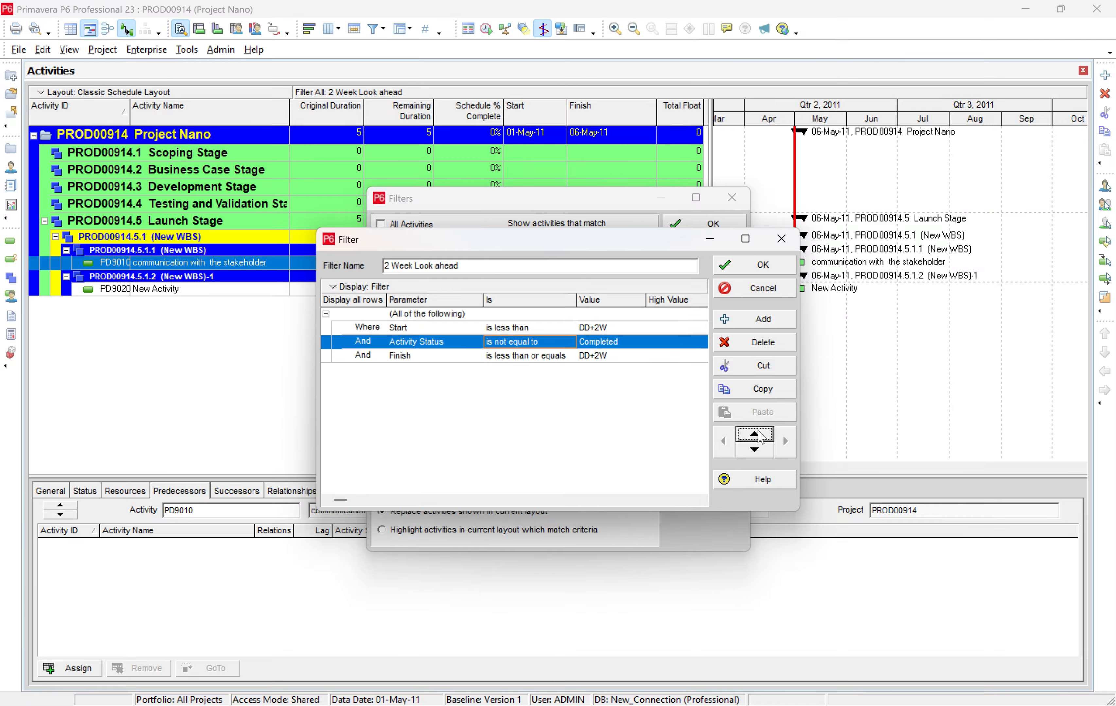
{"action": "left_click", "coordinate": [744, 434]}
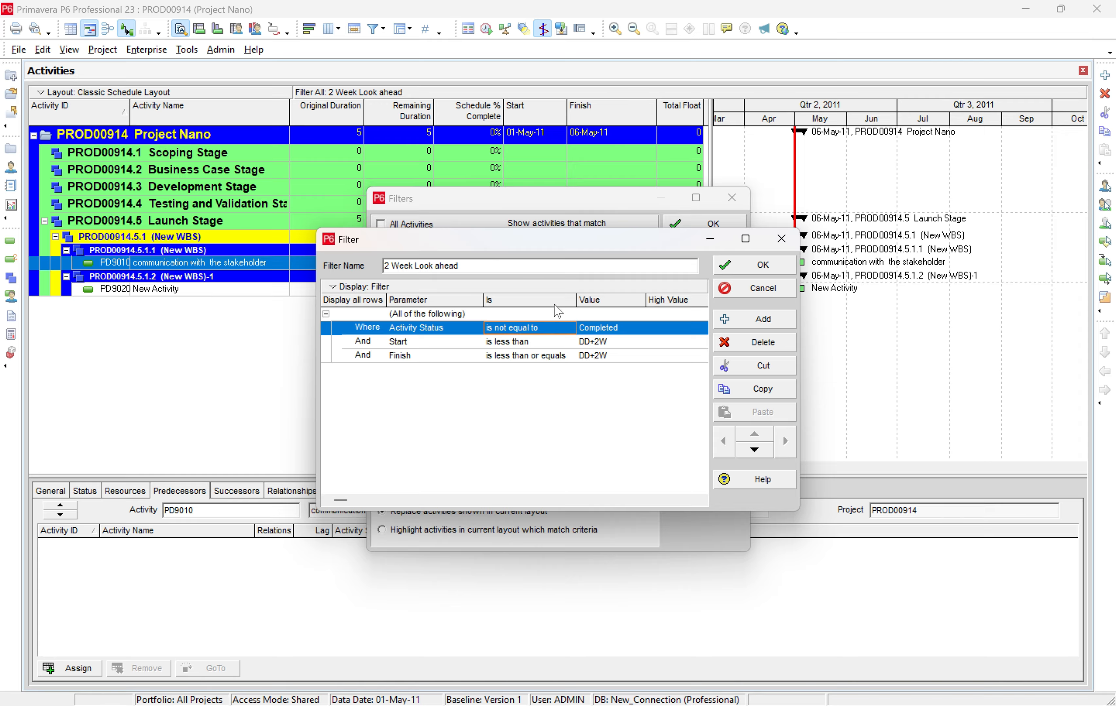
{"action": "left_click", "coordinate": [790, 283]}
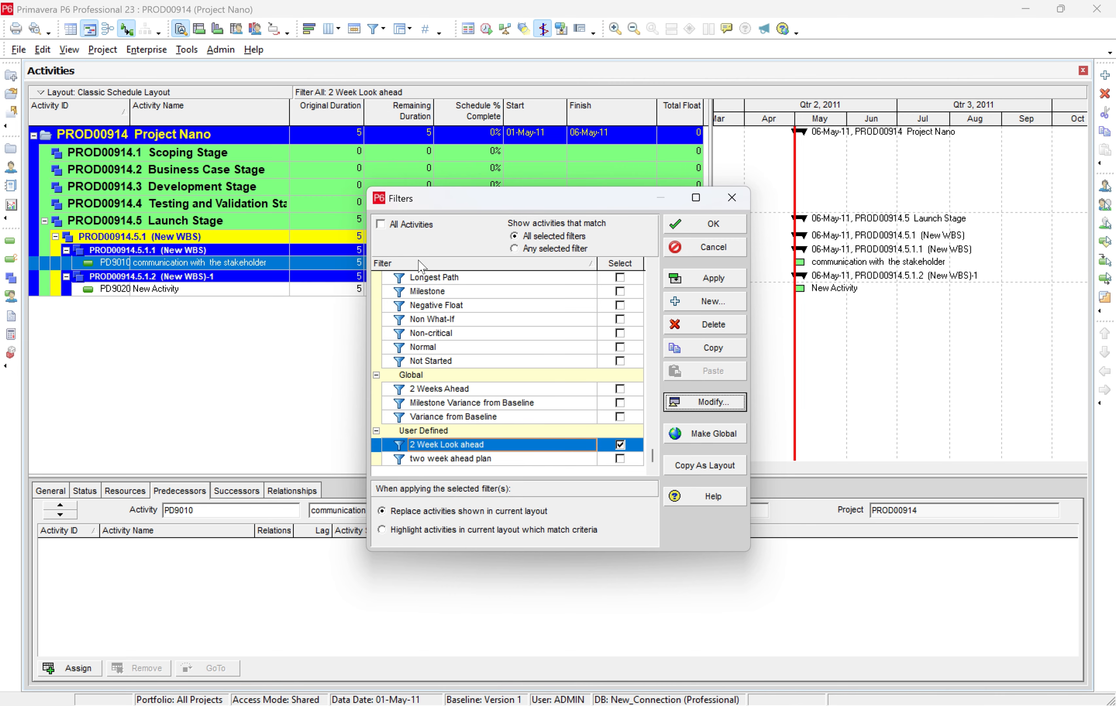
Show all activities again and move the Activity Status condition to the top of the "2 Week Look ahead" filter.
{"action": "left_click", "coordinate": [704, 278]}
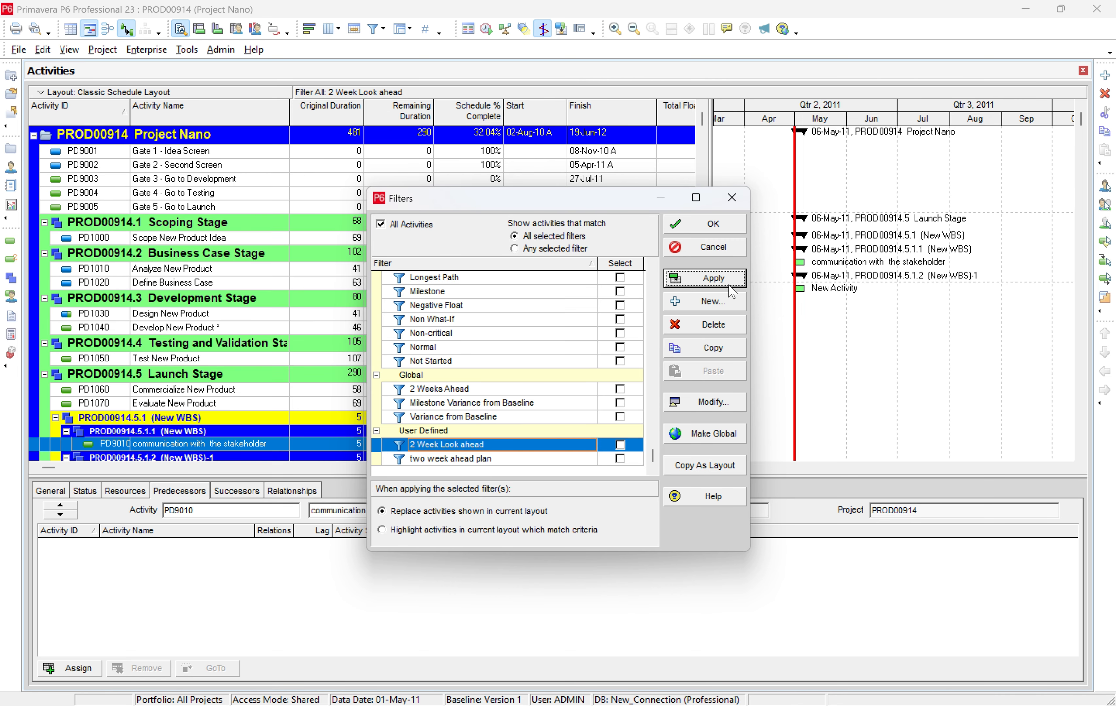
{"action": "left_click", "coordinate": [708, 230]}
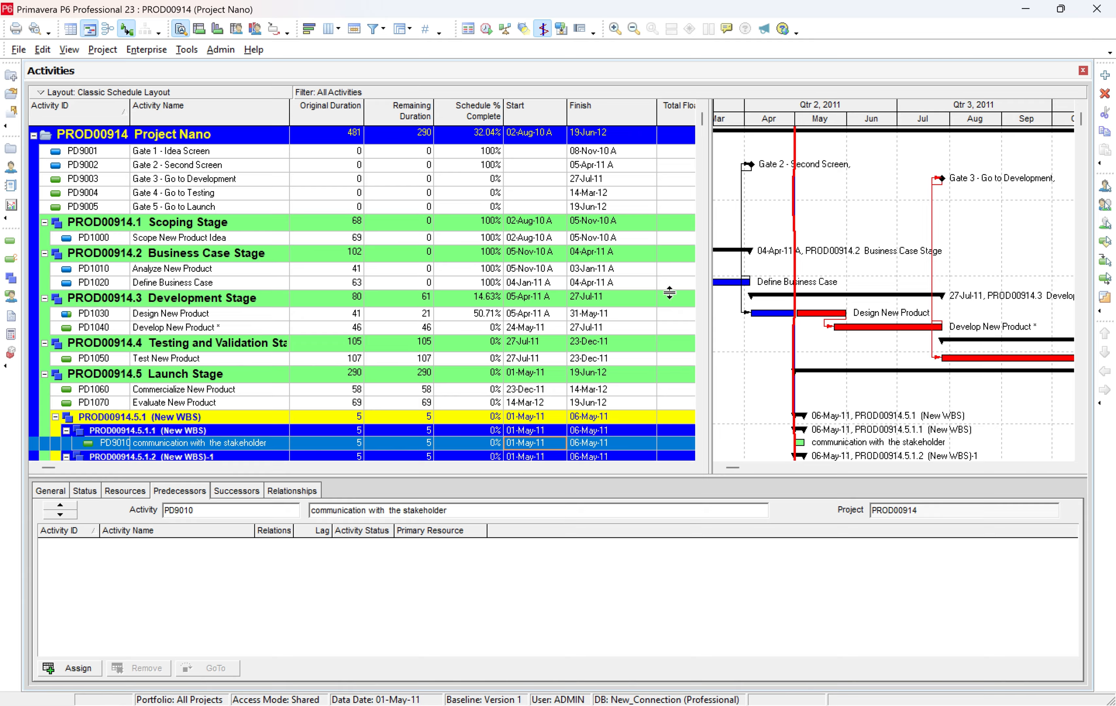
{"action": "left_click", "coordinate": [375, 29]}
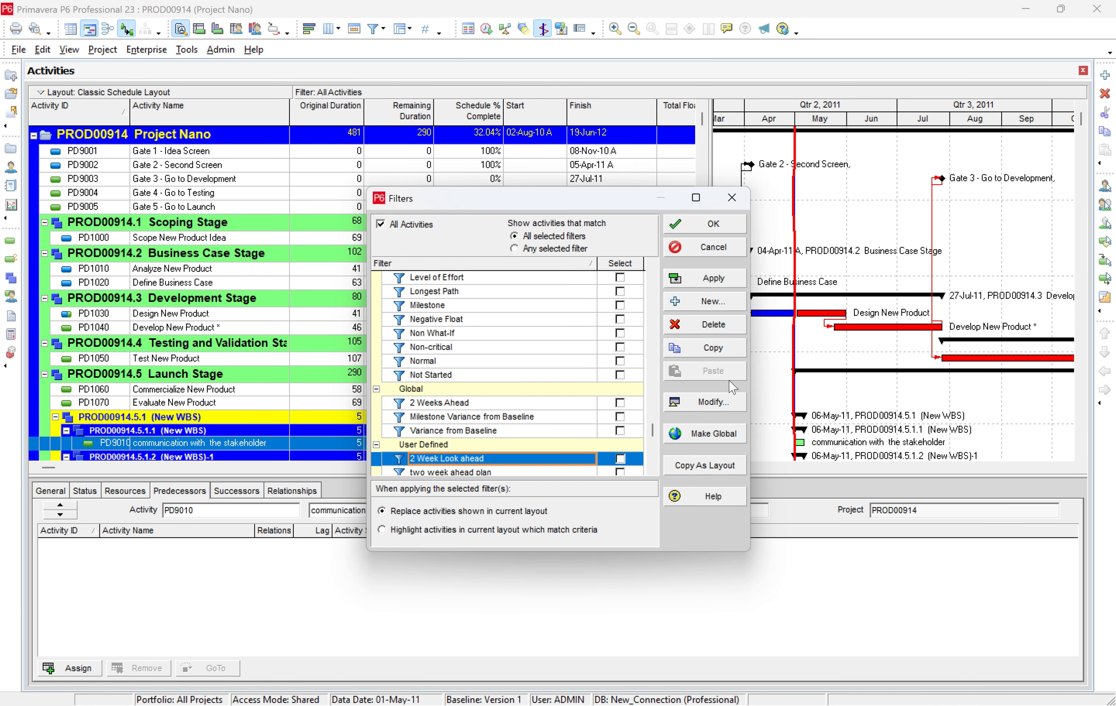
{"action": "left_click", "coordinate": [713, 401]}
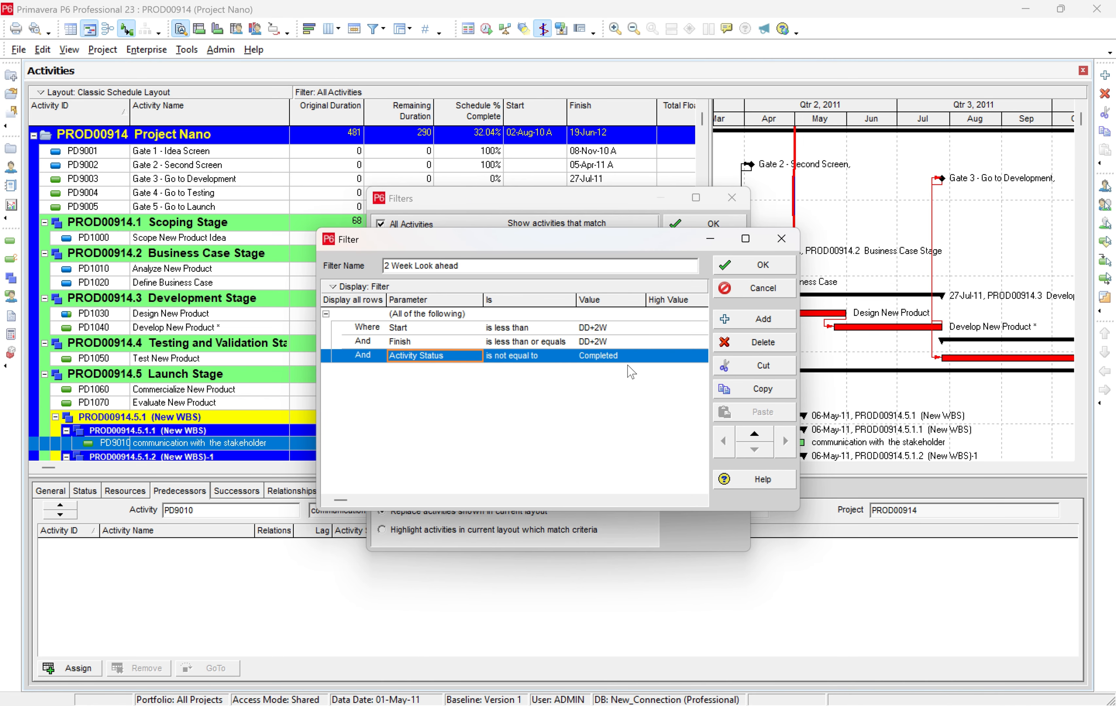
{"action": "left_click", "coordinate": [757, 435]}
{"action": "left_click", "coordinate": [758, 437]}
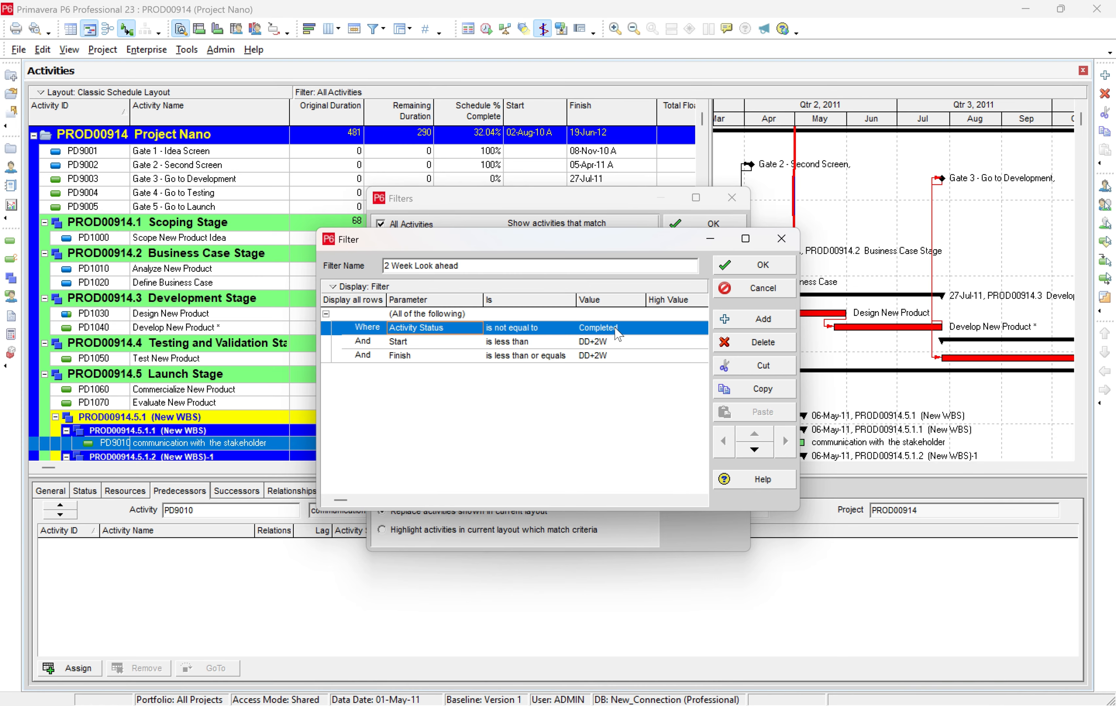
Turn the filter's Start condition into an "(Any of the following)" group.
{"action": "left_click", "coordinate": [400, 344]}
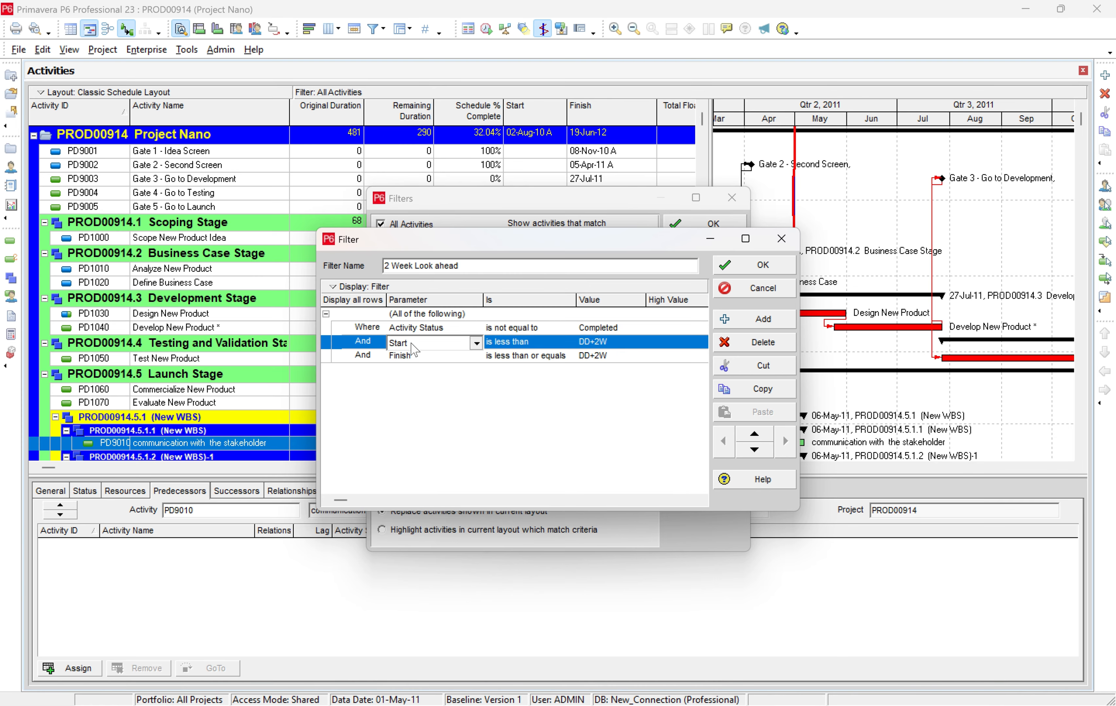
{"action": "left_click", "coordinate": [414, 346]}
{"action": "scroll", "coordinate": [462, 390], "scroll_direction": "up", "scroll_amount": 13}
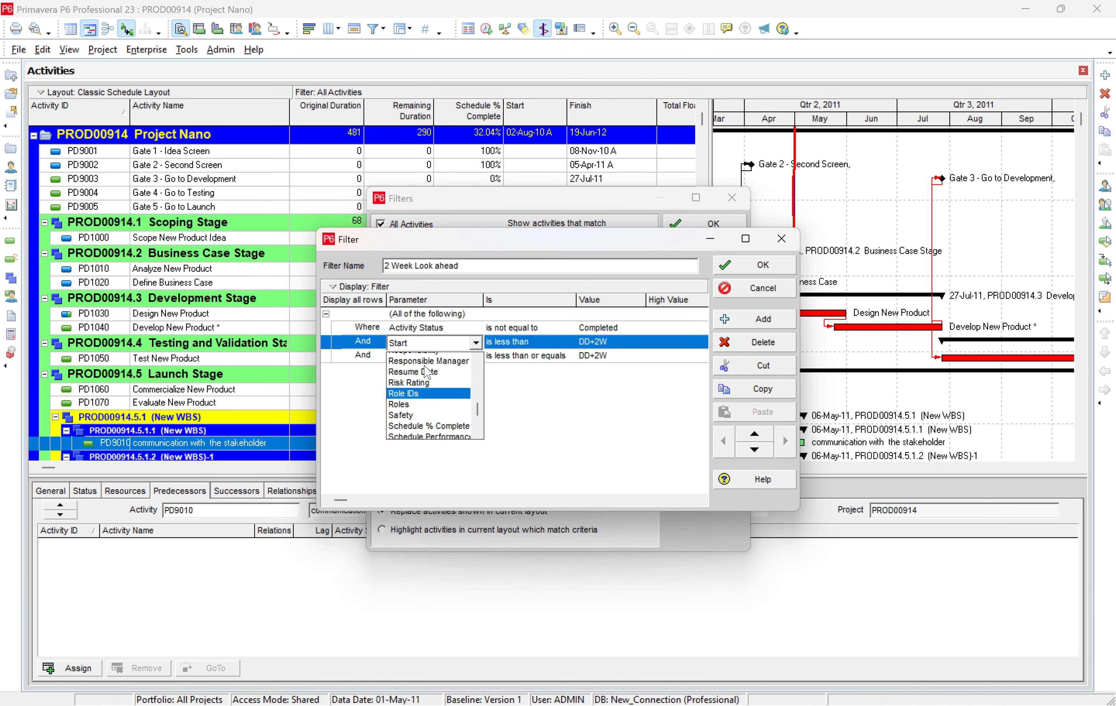
{"action": "scroll", "coordinate": [463, 390], "scroll_direction": "up", "scroll_amount": 20}
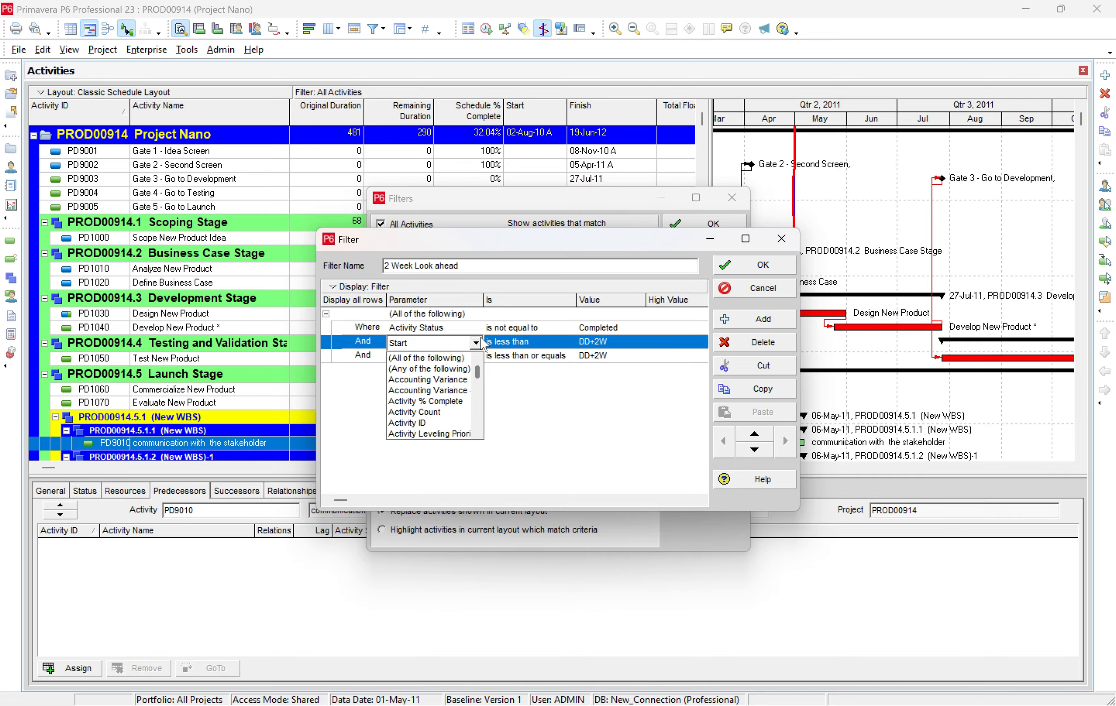
{"action": "left_click", "coordinate": [441, 371]}
{"action": "left_click", "coordinate": [442, 355]}
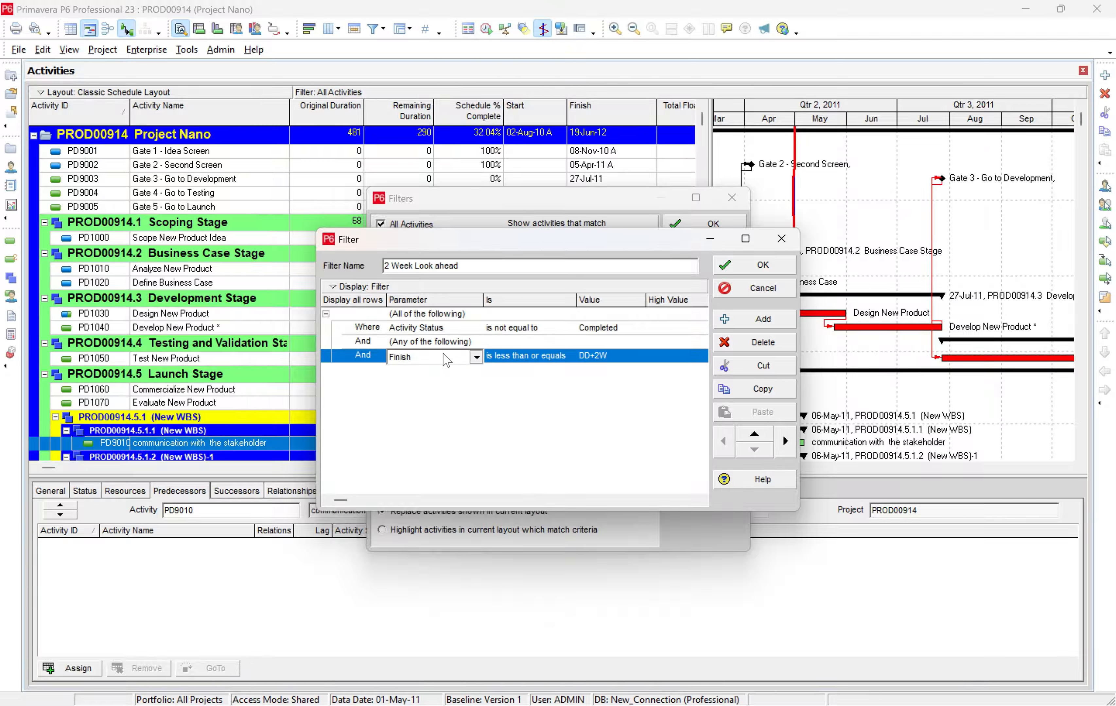
{"action": "left_click", "coordinate": [442, 355]}
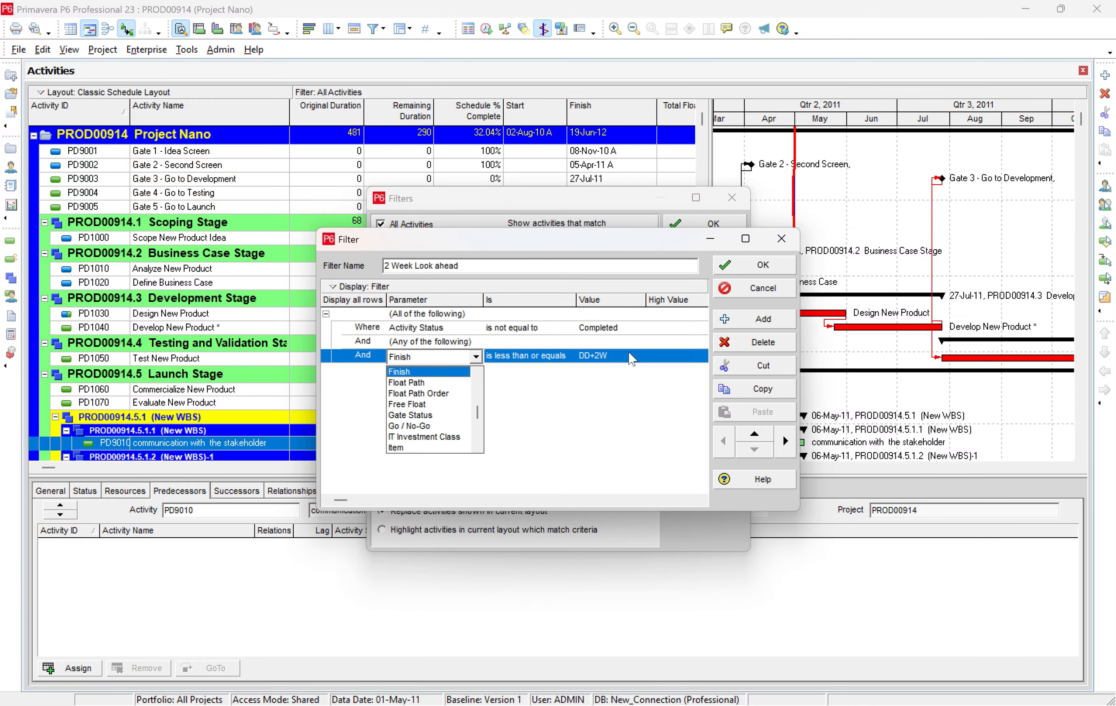
{"action": "left_click", "coordinate": [594, 385]}
Add a blank condition and nest it and the Finish condition inside the "(Any of the following)" group.
{"action": "left_click", "coordinate": [729, 323]}
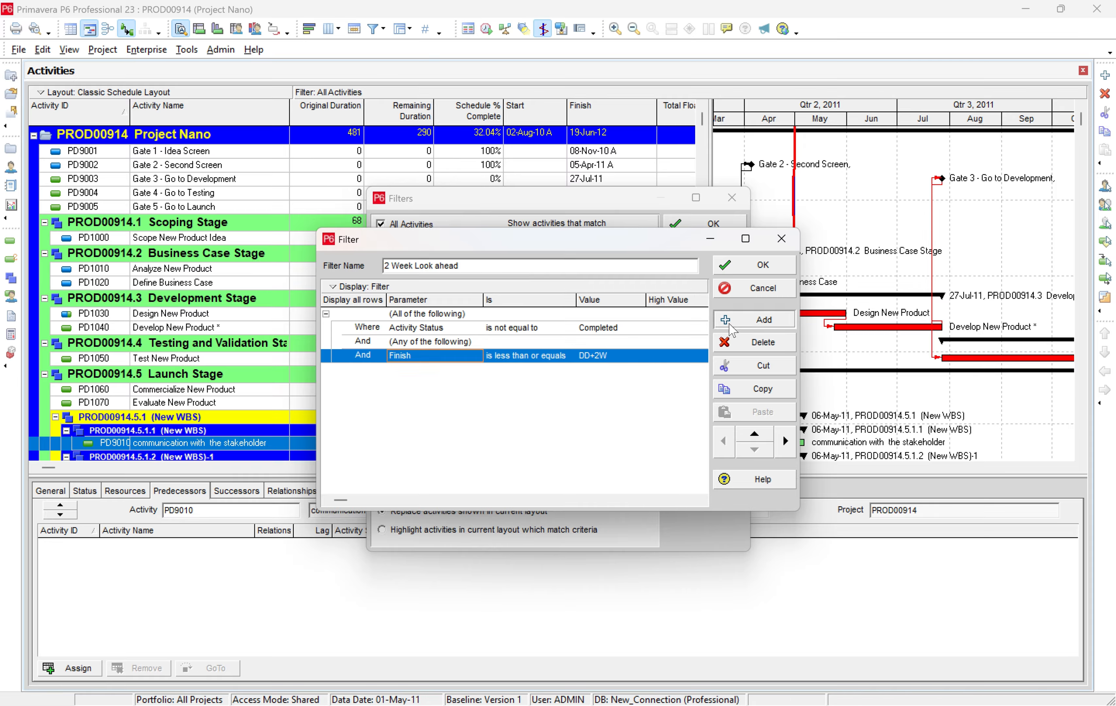
{"action": "left_click", "coordinate": [733, 329]}
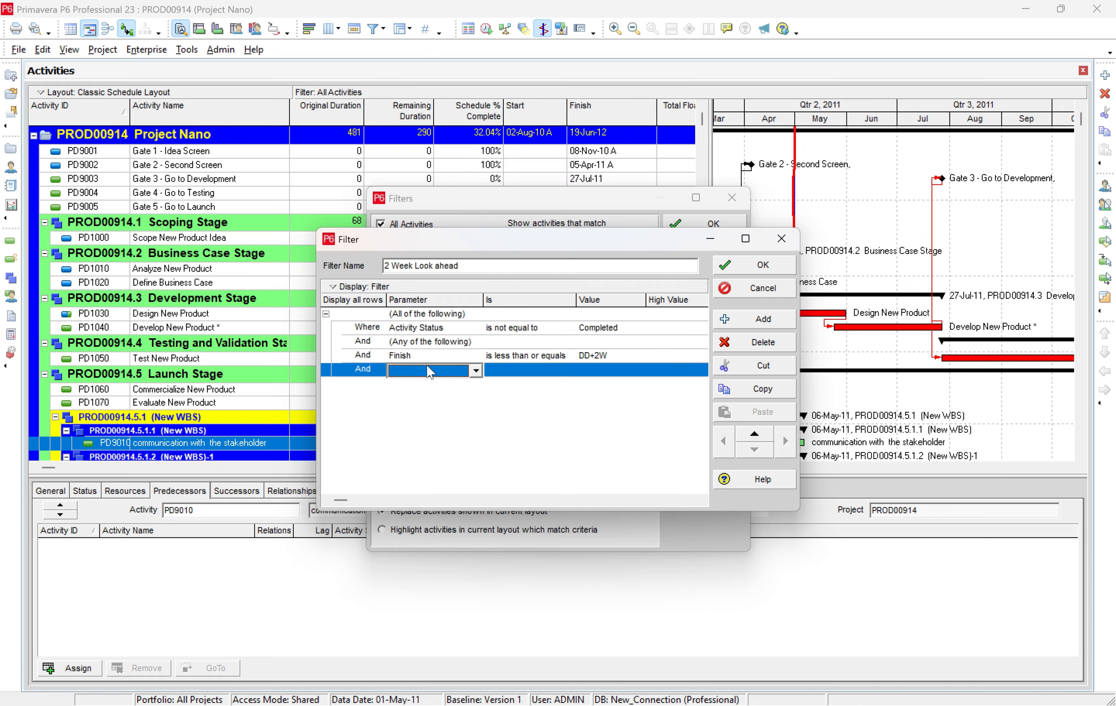
{"action": "left_click", "coordinate": [429, 356]}
{"action": "left_click", "coordinate": [784, 439]}
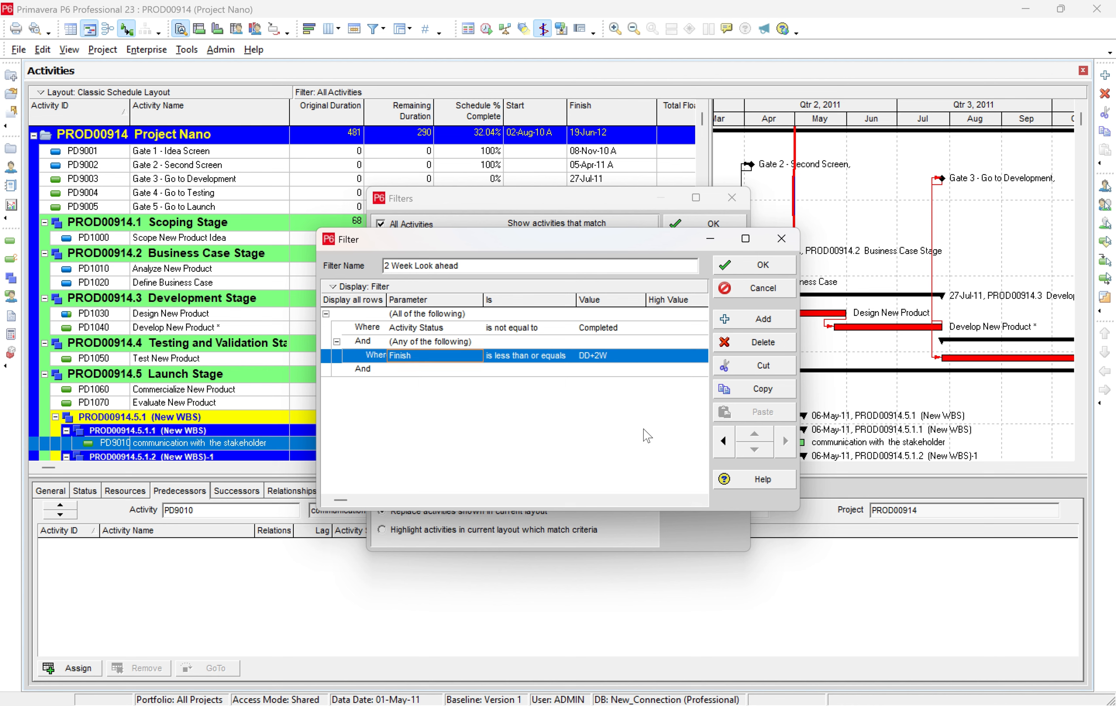
{"action": "left_click", "coordinate": [420, 341]}
{"action": "left_click", "coordinate": [423, 370]}
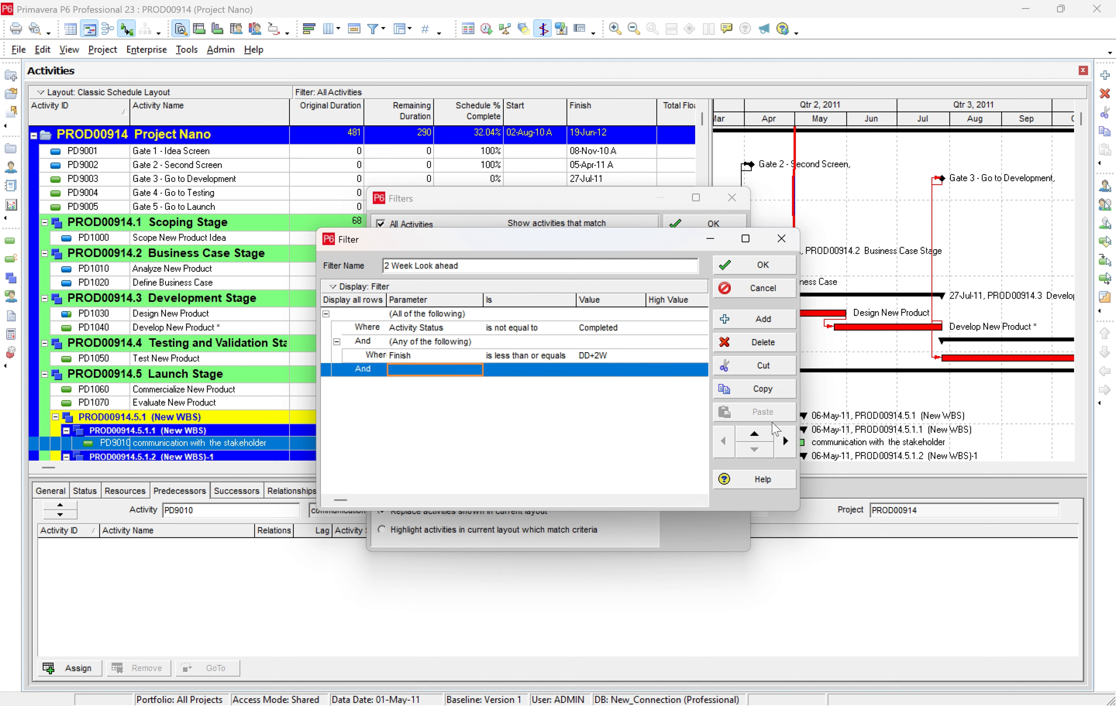
{"action": "left_click", "coordinate": [785, 440]}
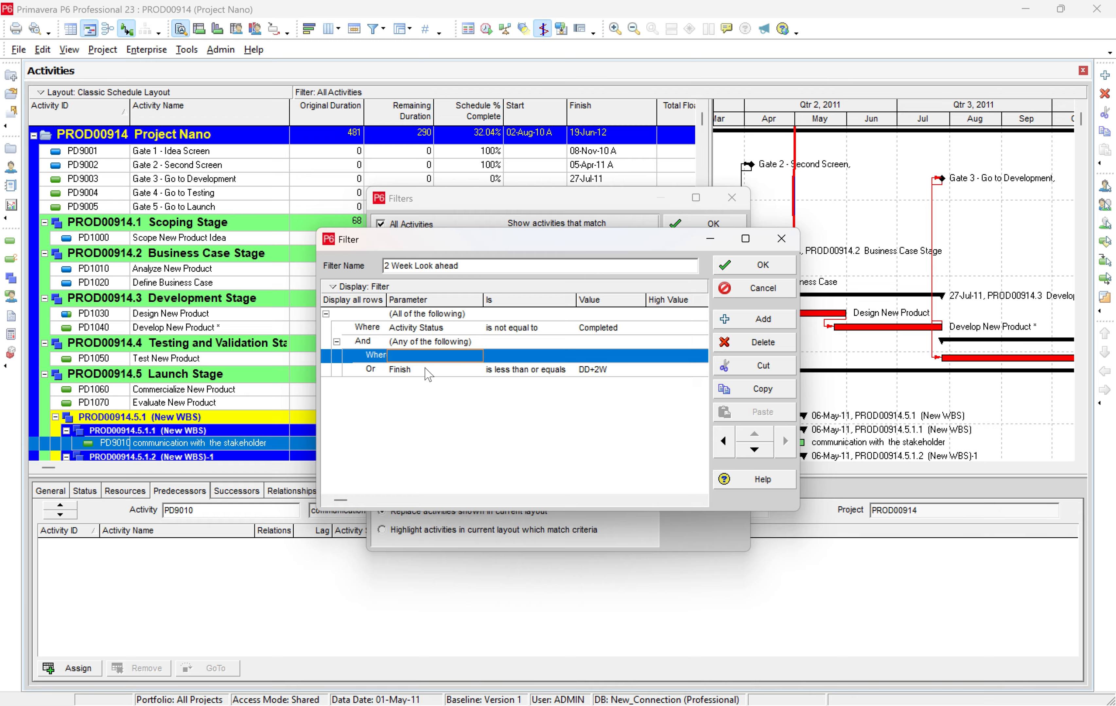
Add another condition after Finish in the group, requiring Start "is less than or equals" DD+2w.
{"action": "left_click", "coordinate": [483, 372]}
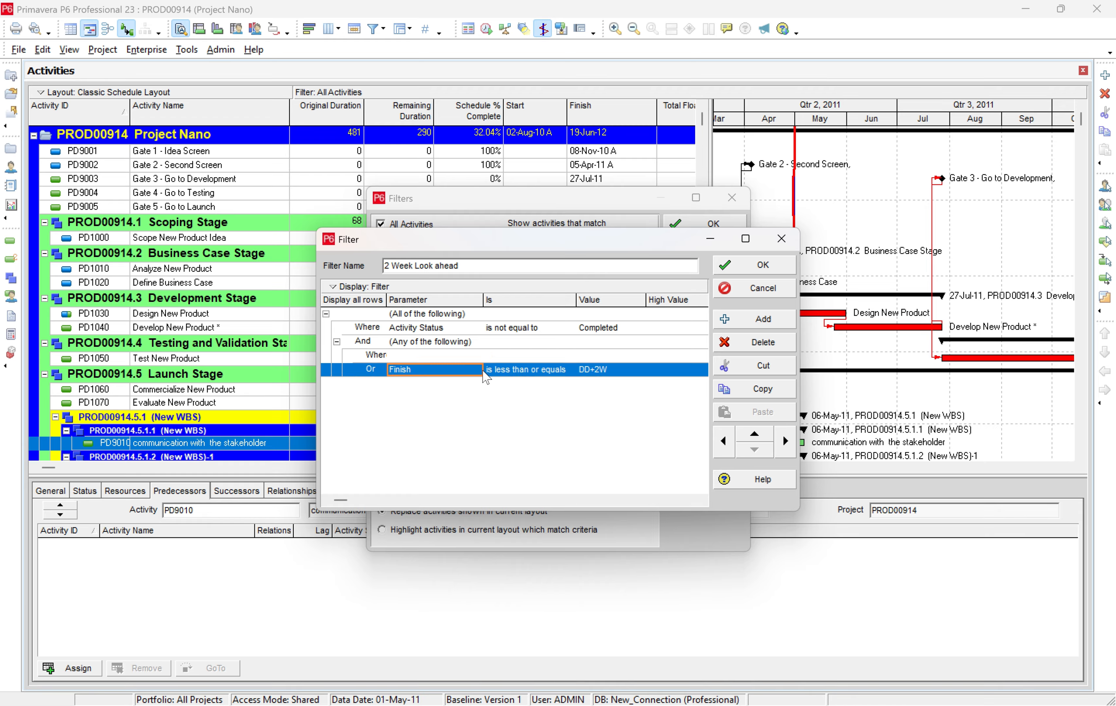
{"action": "left_click", "coordinate": [768, 322]}
{"action": "left_click", "coordinate": [443, 380]}
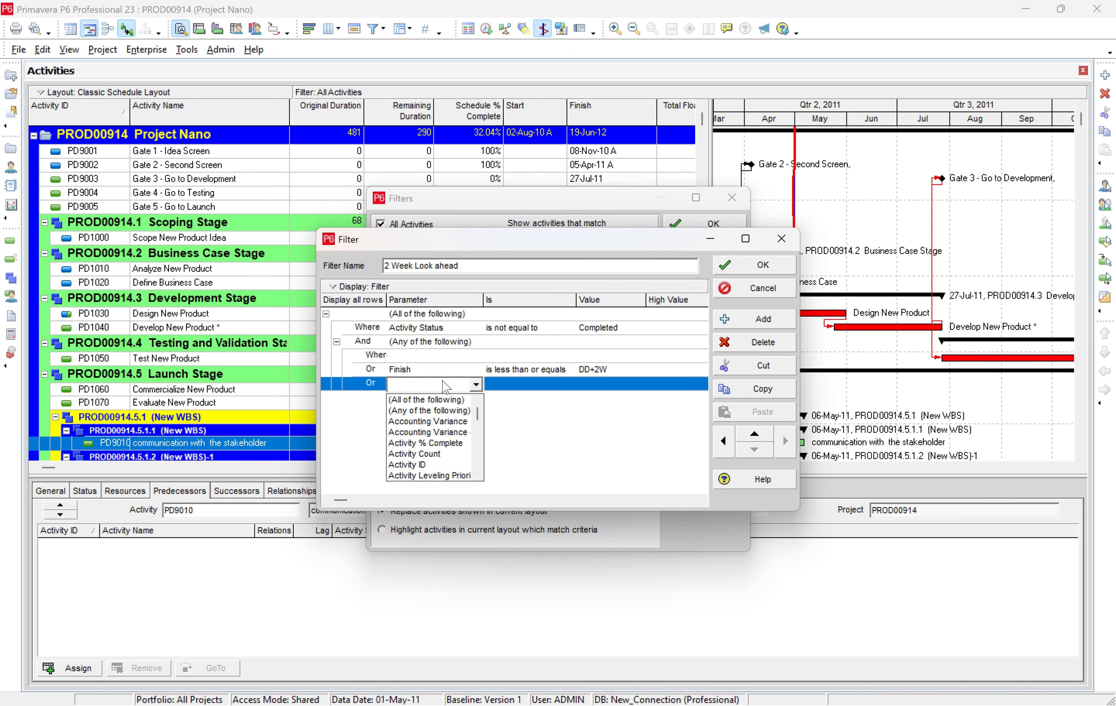
{"action": "key", "text": "s"}
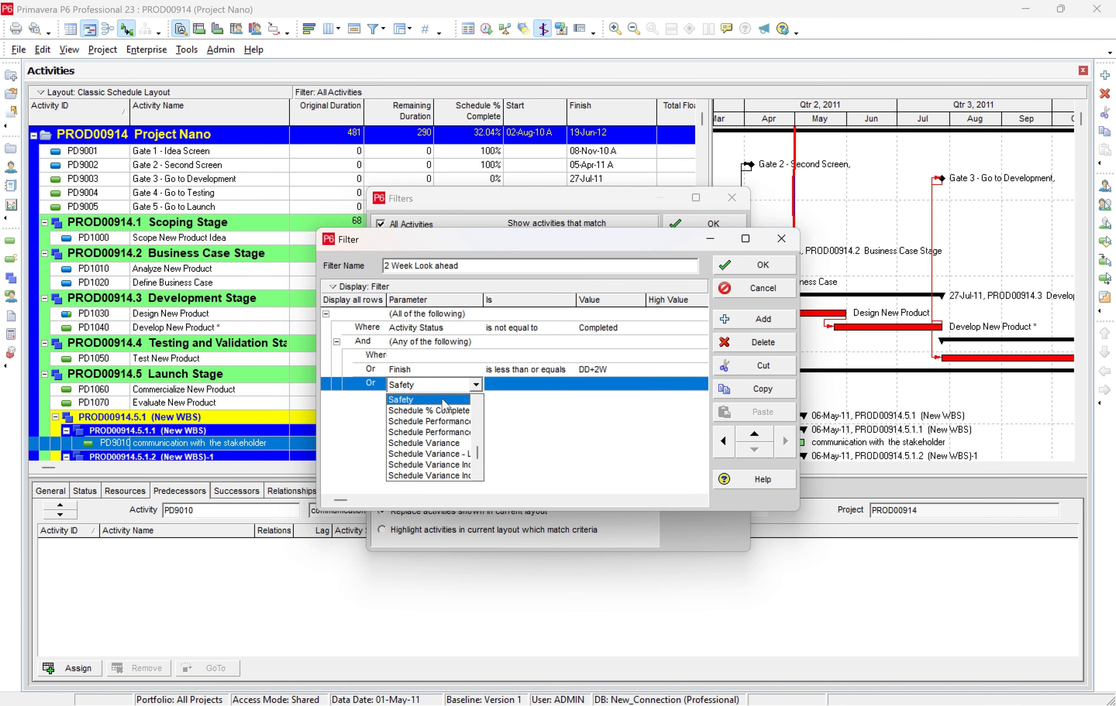
{"action": "scroll", "coordinate": [440, 439], "scroll_direction": "up", "scroll_amount": 2}
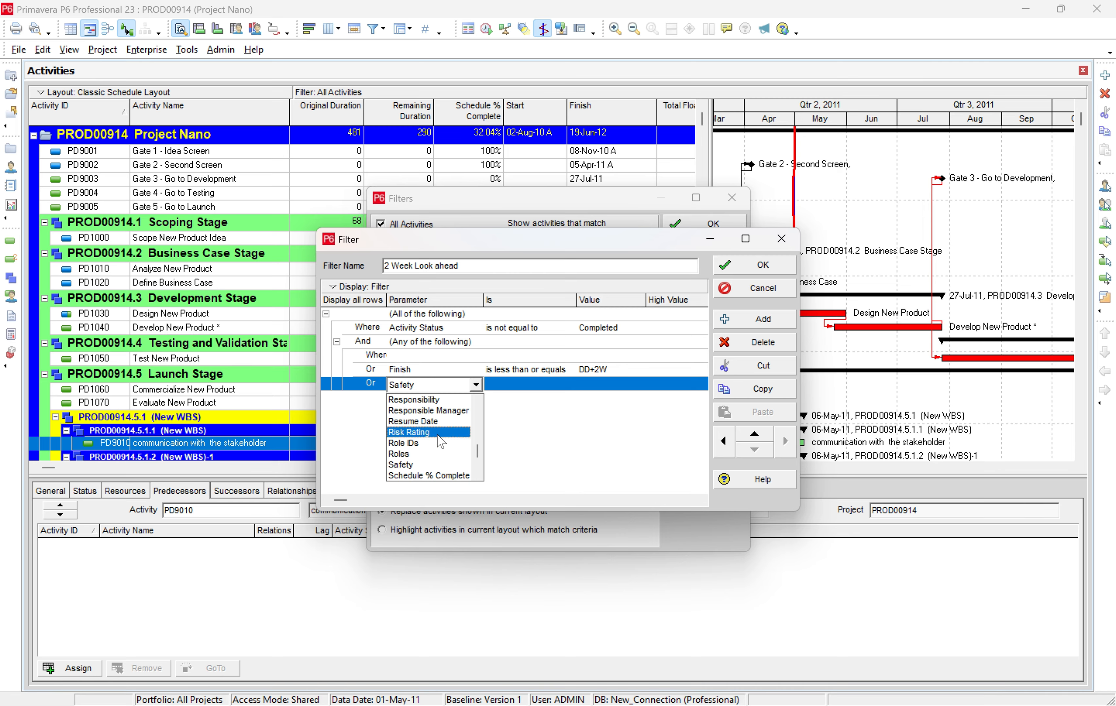
{"action": "scroll", "coordinate": [441, 441], "scroll_direction": "down", "scroll_amount": 7}
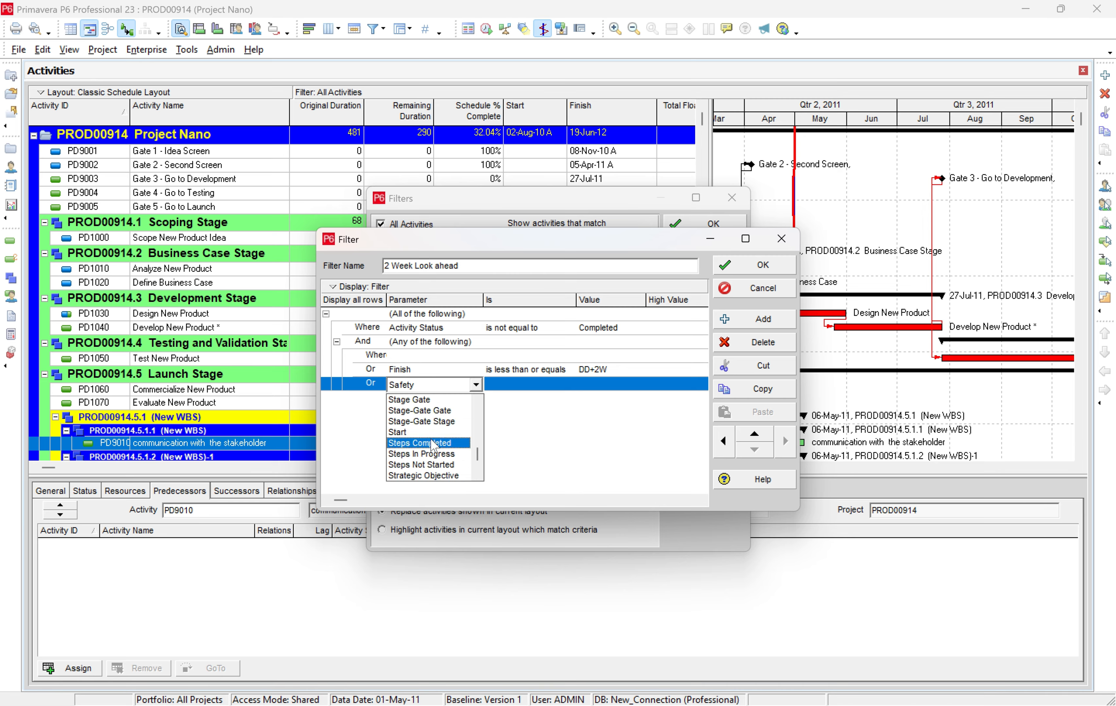
{"action": "left_click", "coordinate": [412, 432]}
{"action": "left_click", "coordinate": [519, 385]}
{"action": "left_click", "coordinate": [524, 385]}
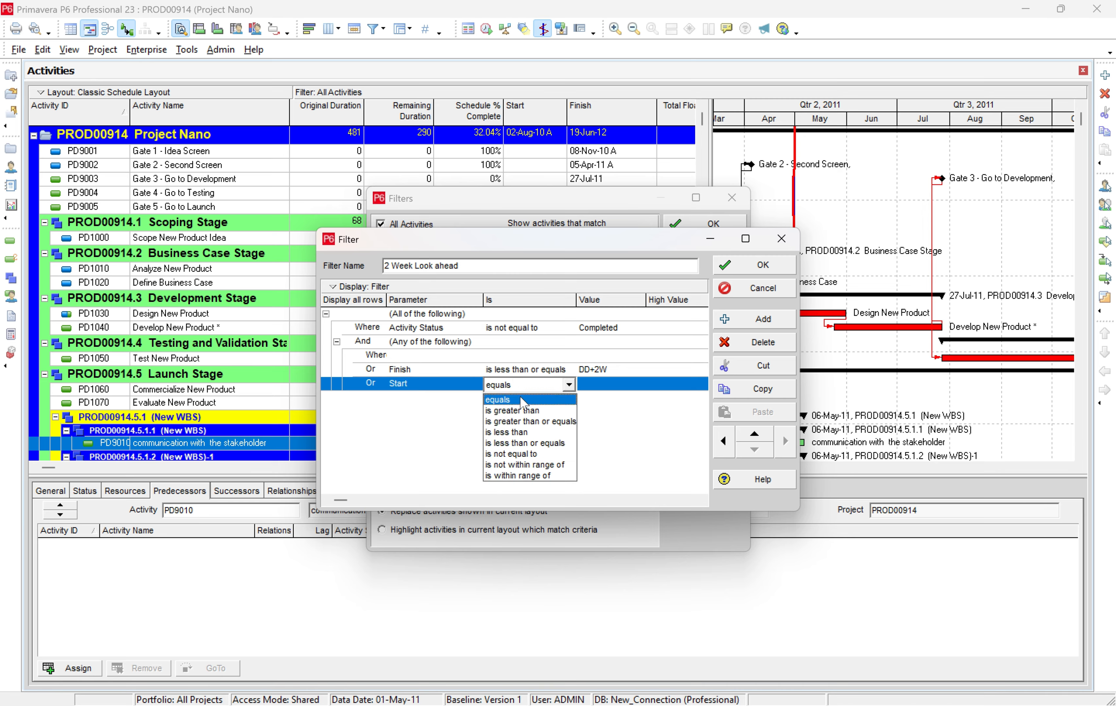
{"action": "left_click", "coordinate": [528, 443]}
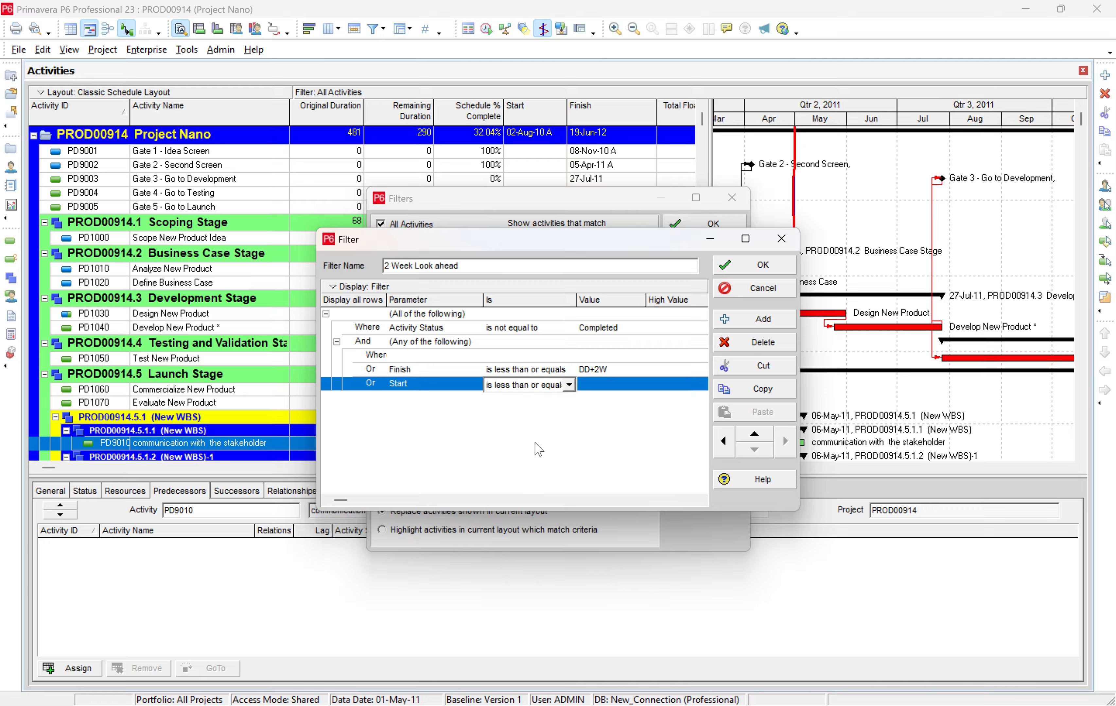
{"action": "left_click", "coordinate": [607, 387]}
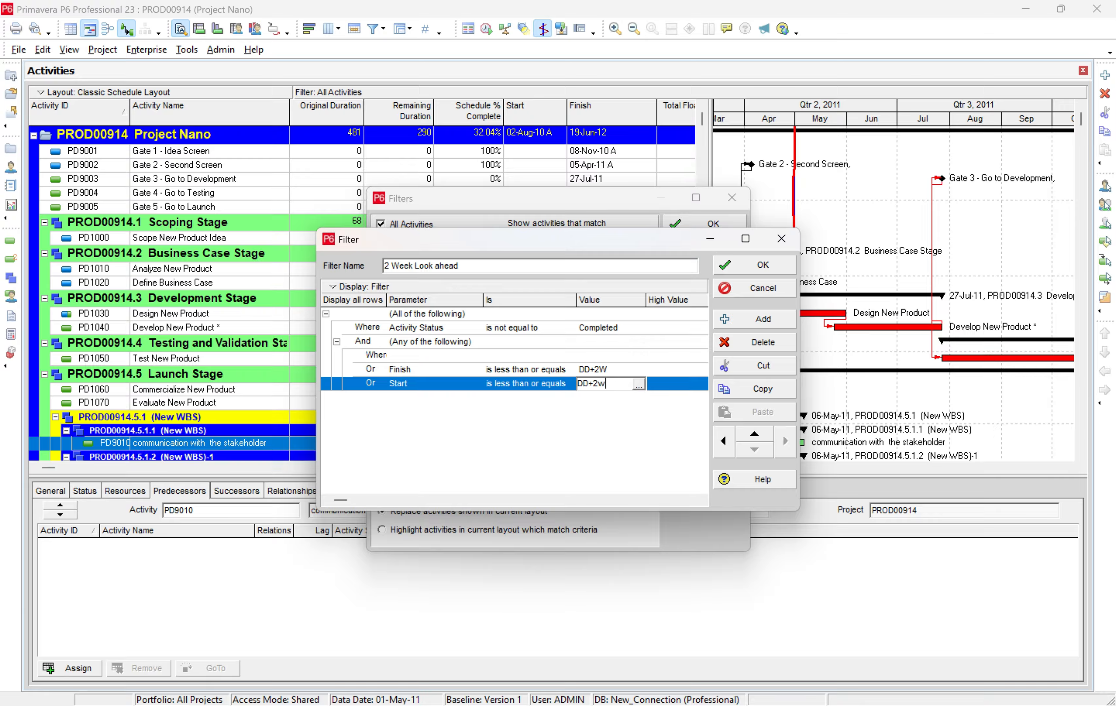
Save the modified "2 Week Look ahead" filter and apply it to the activities.
{"action": "left_click", "coordinate": [765, 266]}
{"action": "left_click", "coordinate": [620, 459]}
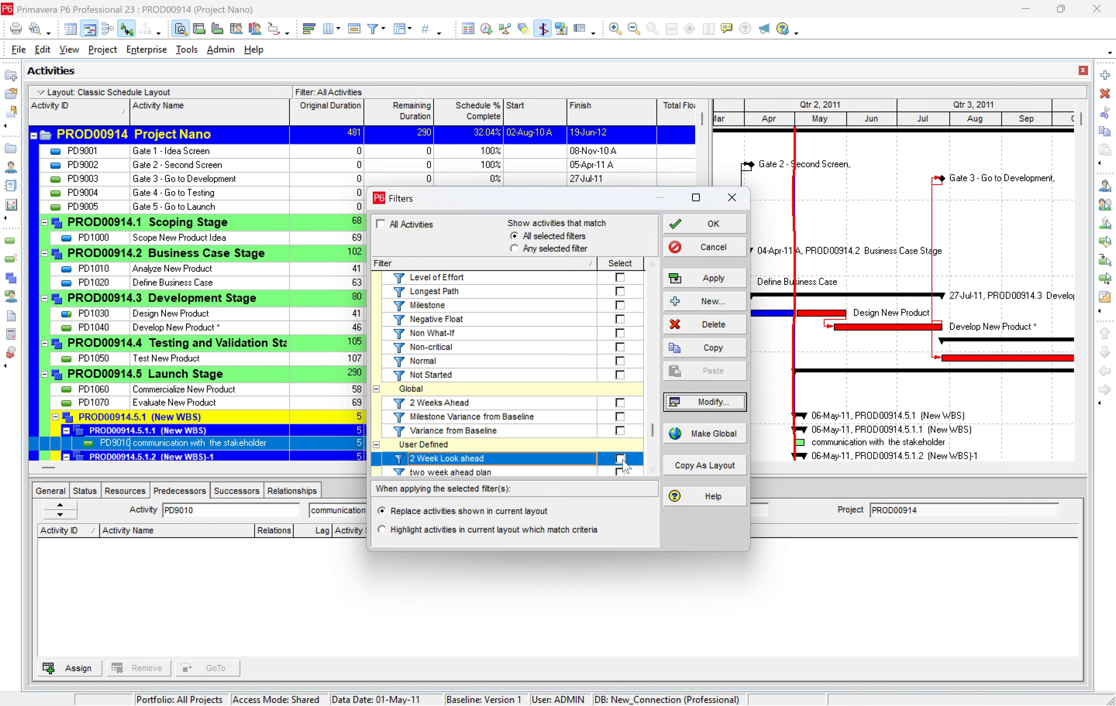
{"action": "left_click", "coordinate": [712, 278]}
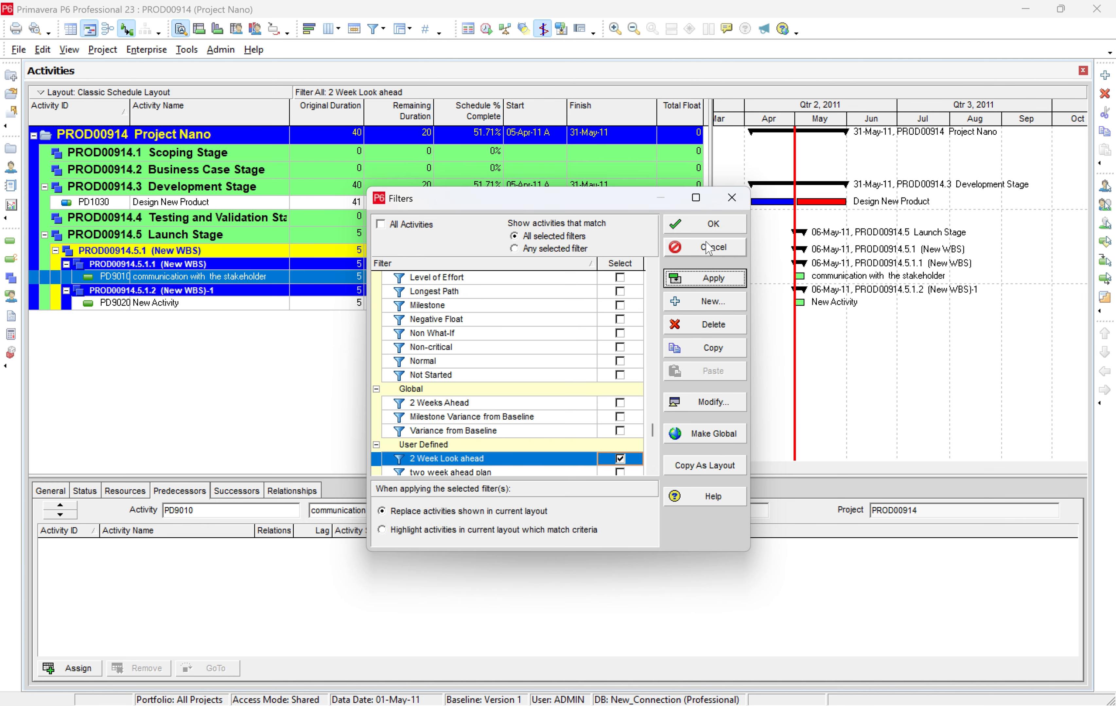
{"action": "left_click", "coordinate": [706, 225]}
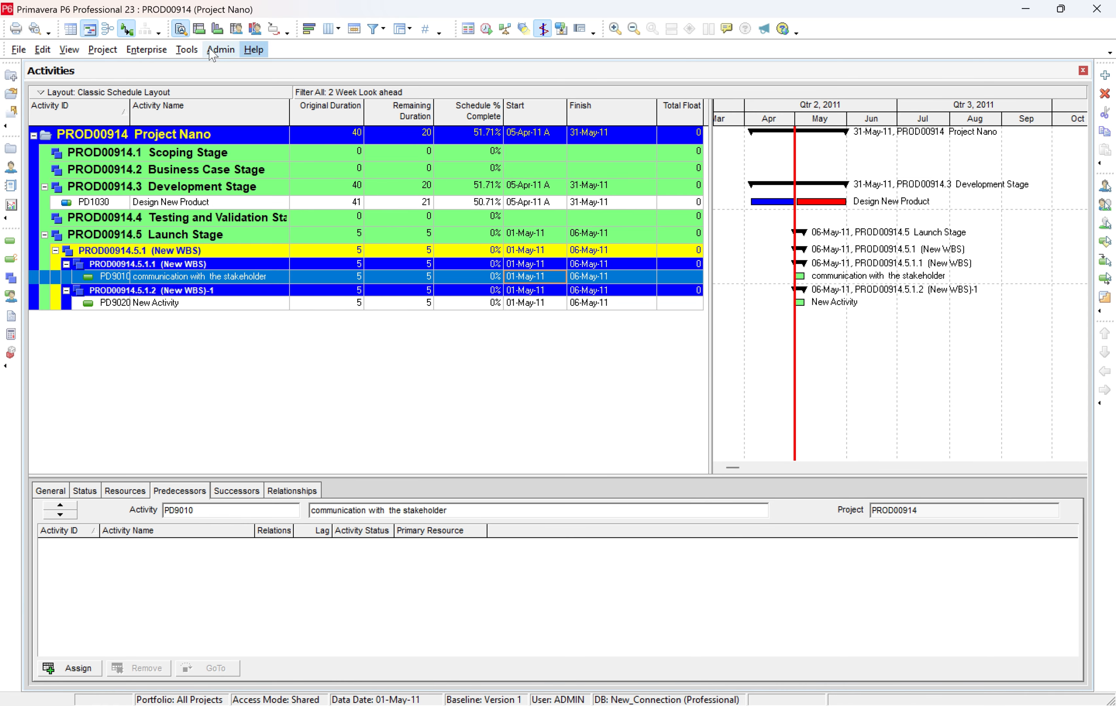
In the page setup, set the printed timescale start to DD-1W and base the timescale finish on the data date (DD).
{"action": "left_click", "coordinate": [19, 50]}
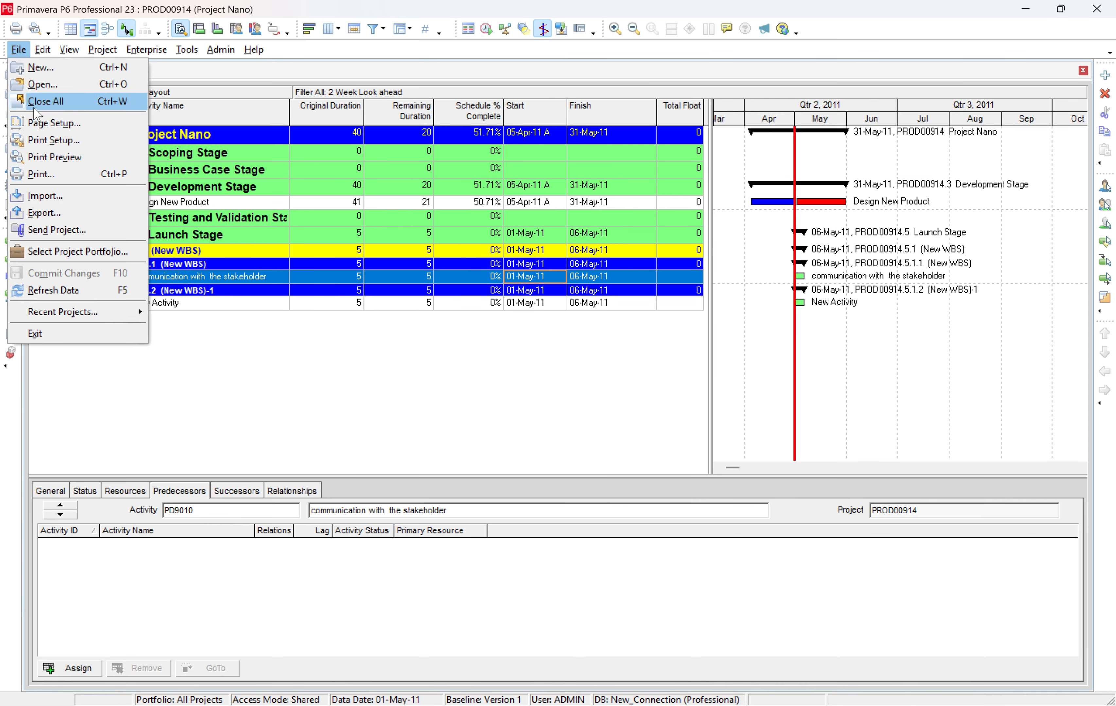
{"action": "key", "text": "Escape"}
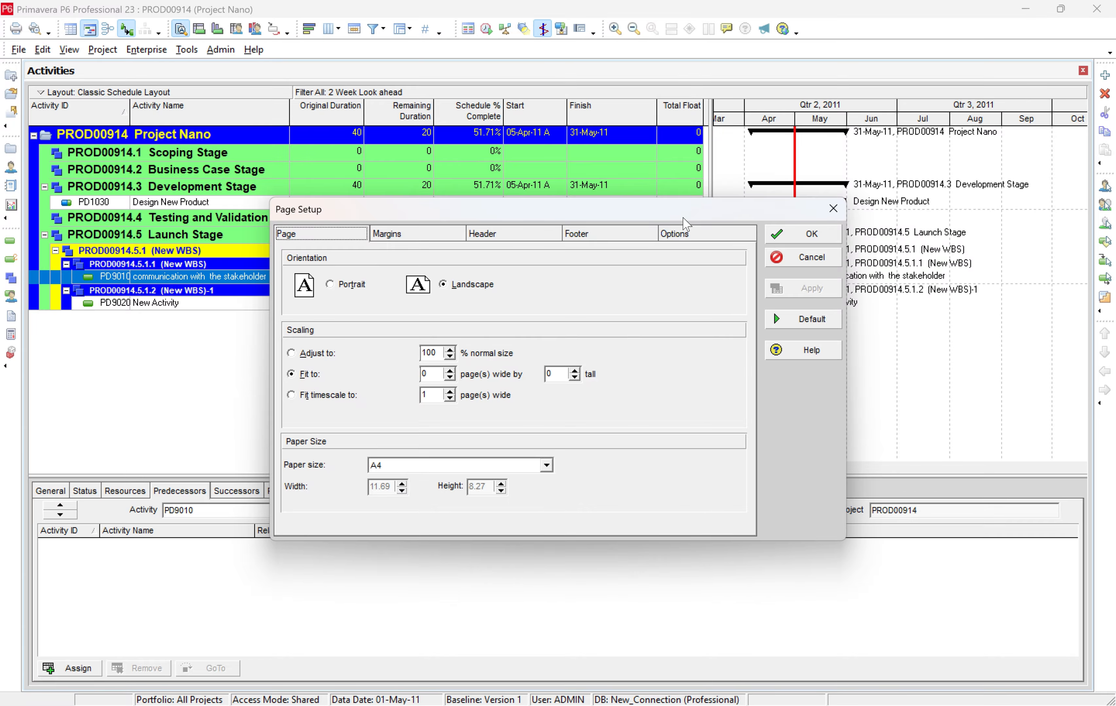
{"action": "left_click", "coordinate": [684, 236]}
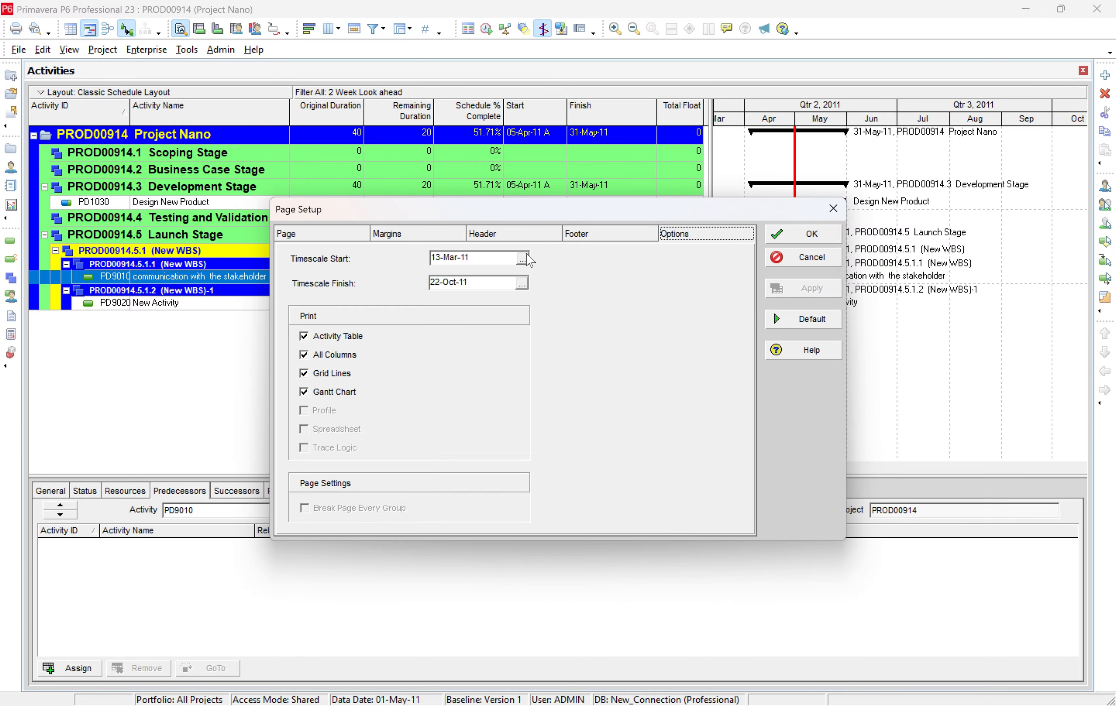
{"action": "left_click", "coordinate": [525, 259]}
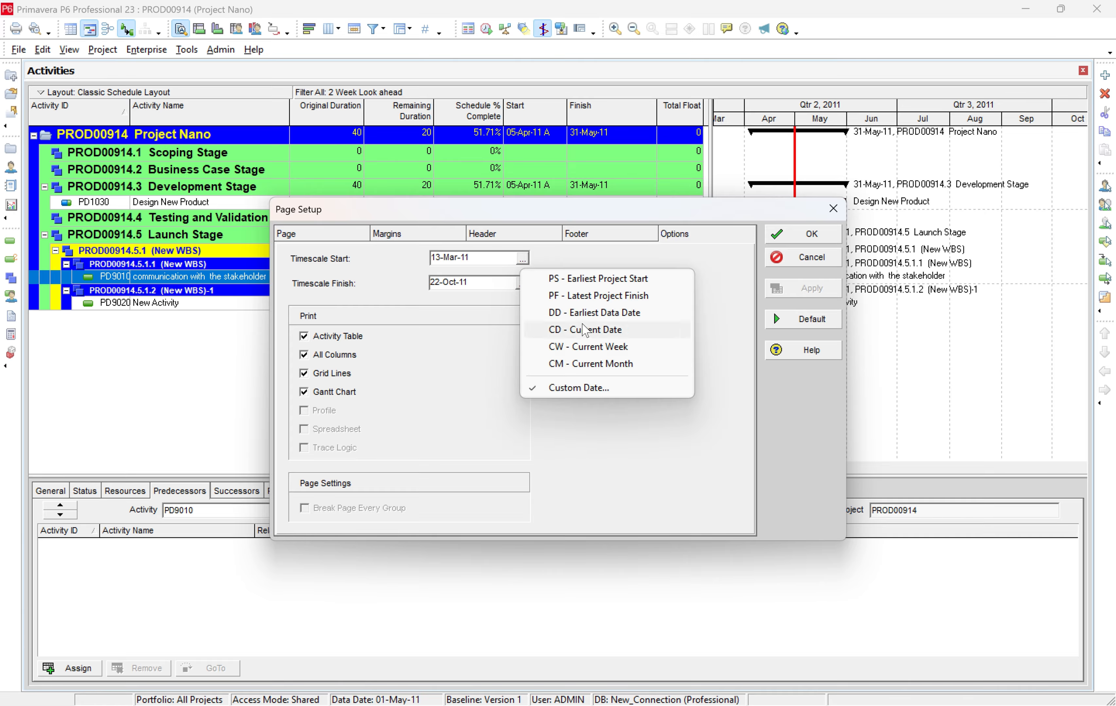
{"action": "left_click", "coordinate": [478, 258]}
{"action": "left_click_drag", "start_coordinate": [477, 258], "coordinate": [410, 266]}
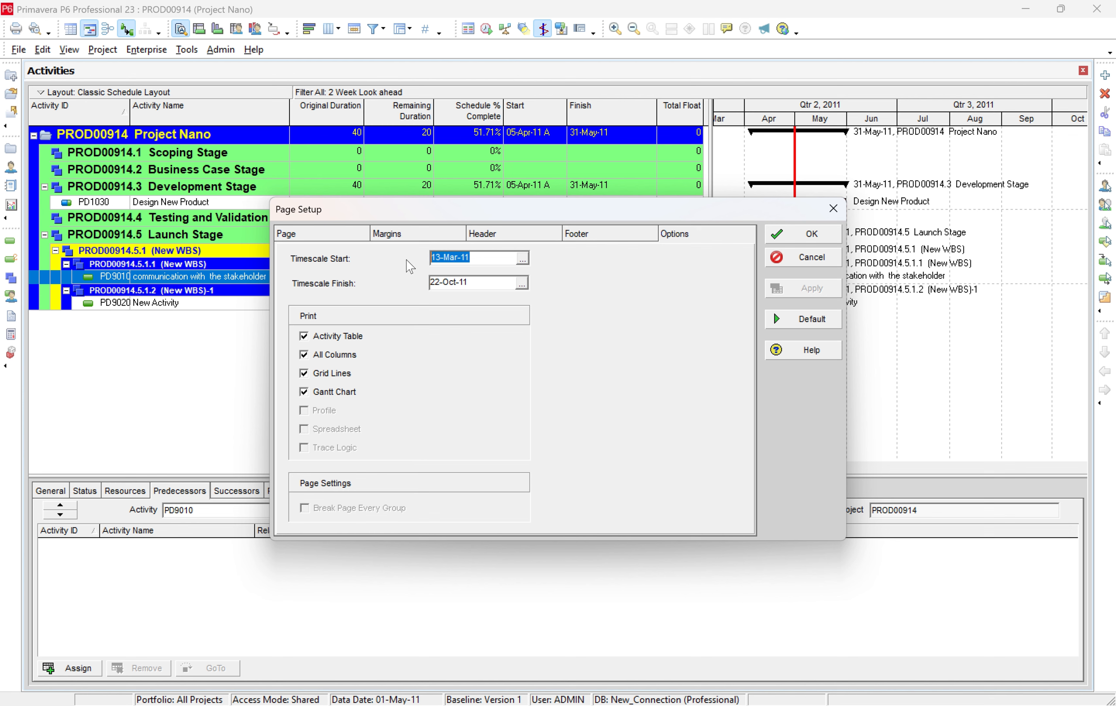
{"action": "type", "text": "DD-1W"}
{"action": "left_click", "coordinate": [522, 283]}
{"action": "left_click", "coordinate": [477, 257]}
{"action": "double_click", "coordinate": [481, 257]}
{"action": "key", "text": "BackSpace"}
{"action": "left_click_drag", "start_coordinate": [469, 282], "coordinate": [423, 283]}
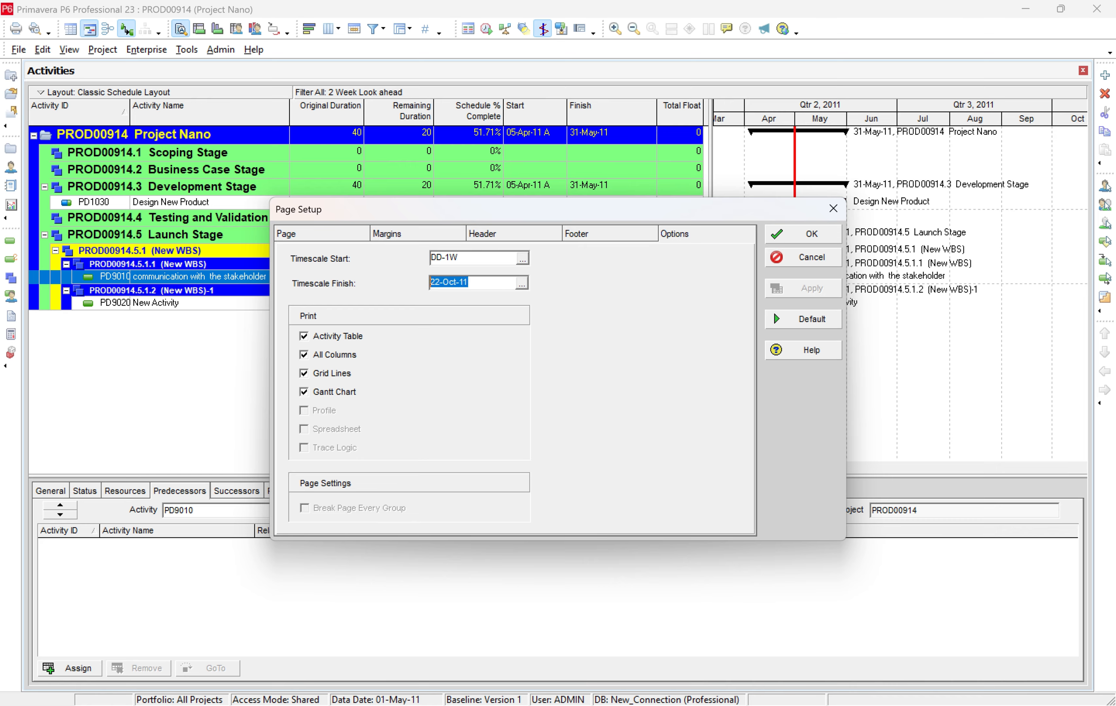
{"action": "type", "text": "DD+3W"}
Replace the layout name in the middle section of the page header with "2 Weeks Look Ahead Program" and accept the page setup.
{"action": "left_click", "coordinate": [350, 235]}
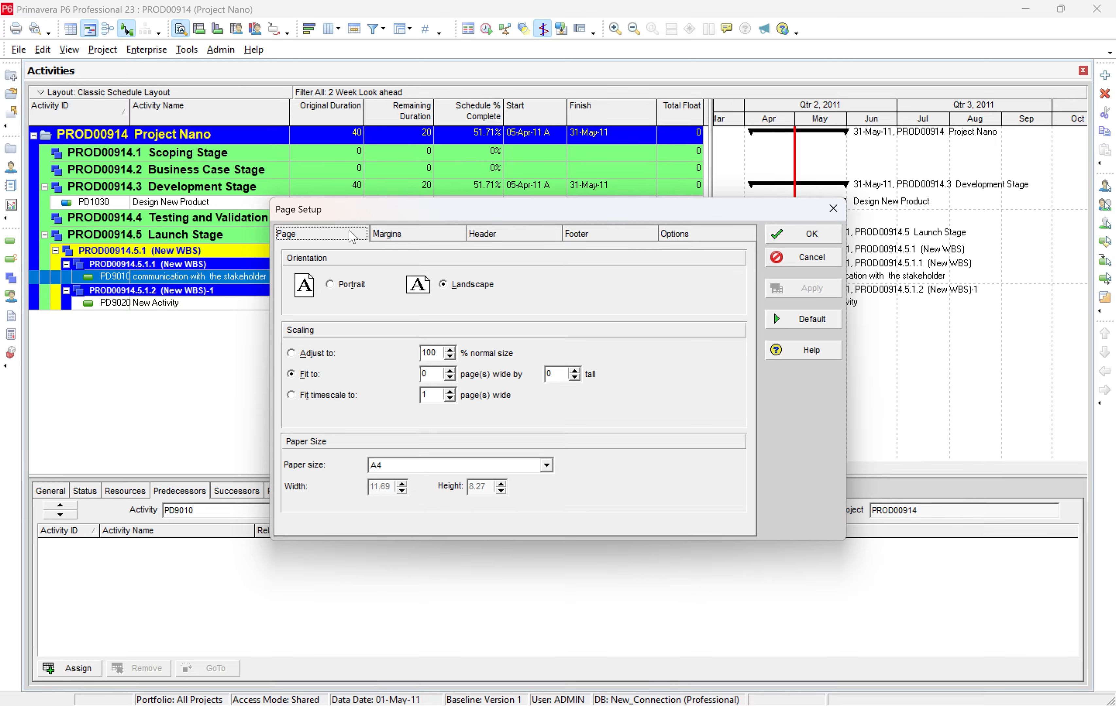
{"action": "left_click", "coordinate": [403, 234]}
{"action": "left_click", "coordinate": [484, 236]}
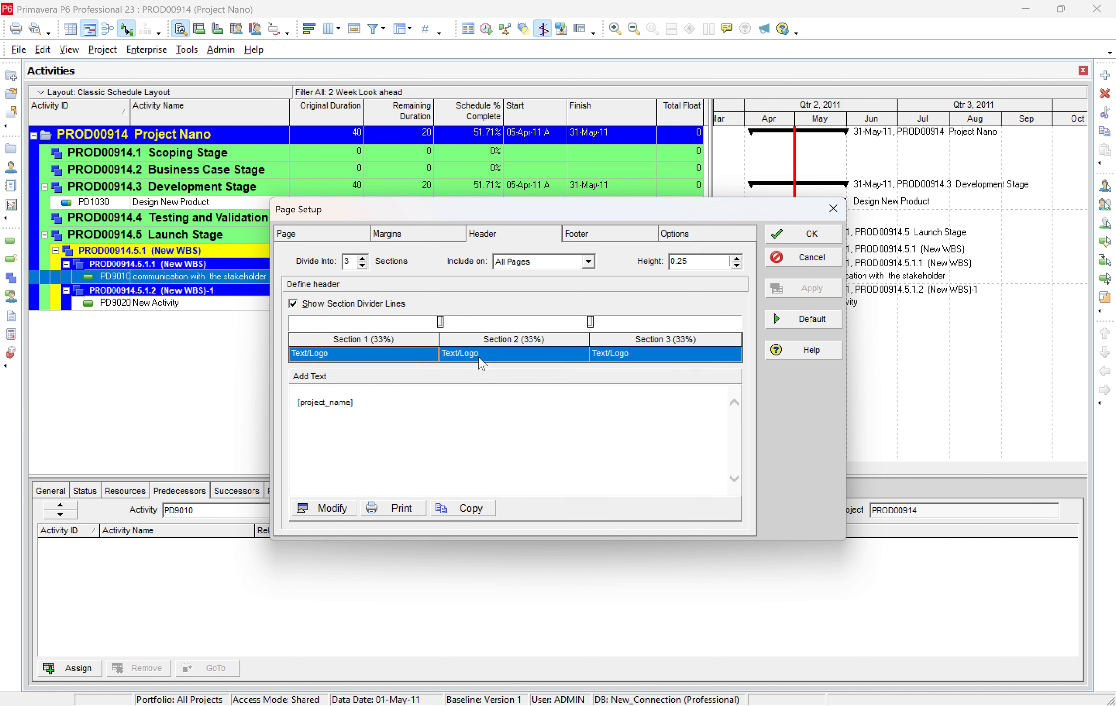
{"action": "left_click", "coordinate": [486, 358]}
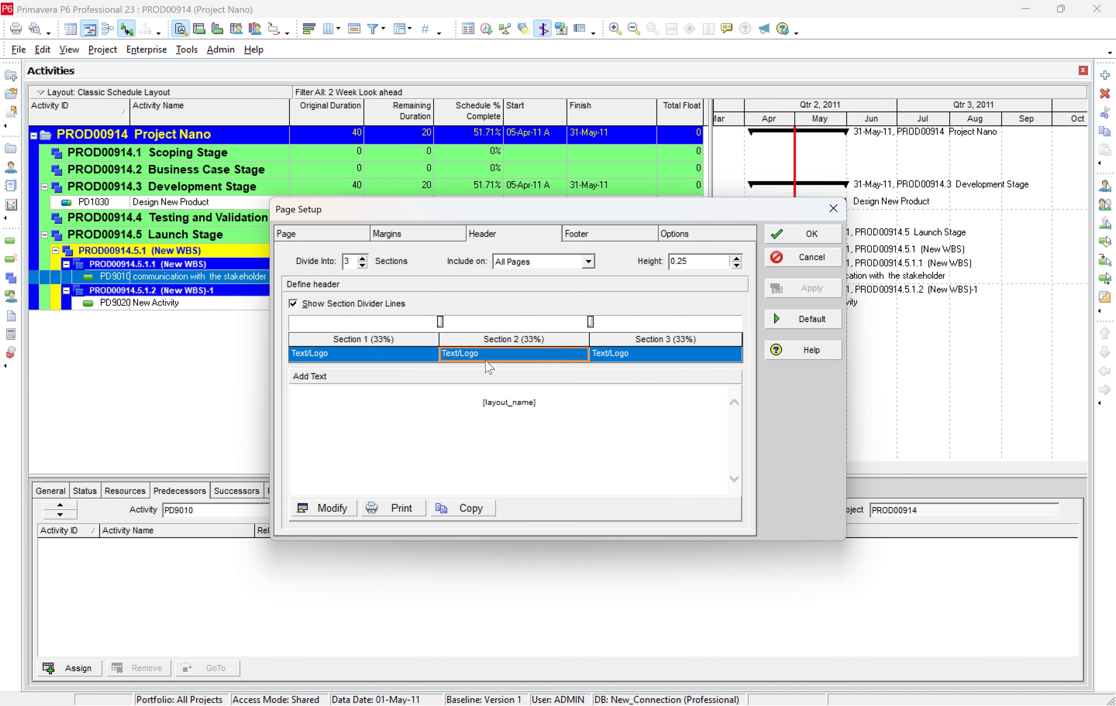
{"action": "left_click", "coordinate": [676, 357]}
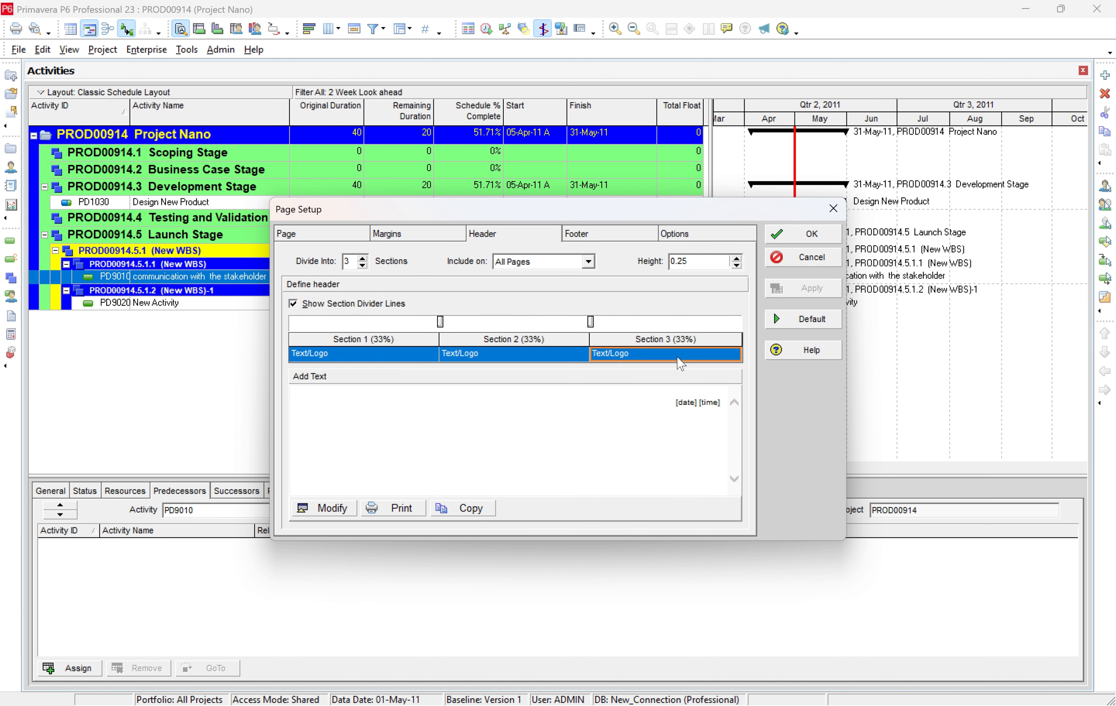
{"action": "left_click", "coordinate": [471, 360]}
{"action": "left_click", "coordinate": [325, 509]}
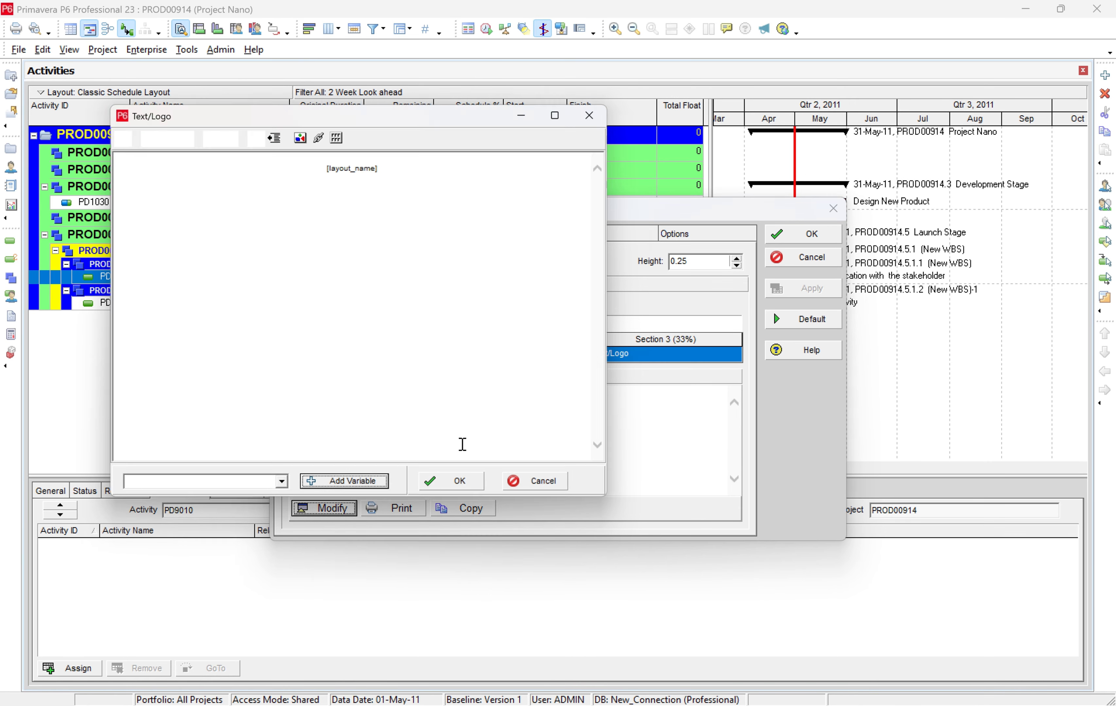
{"action": "left_click_drag", "start_coordinate": [413, 188], "coordinate": [293, 186]}
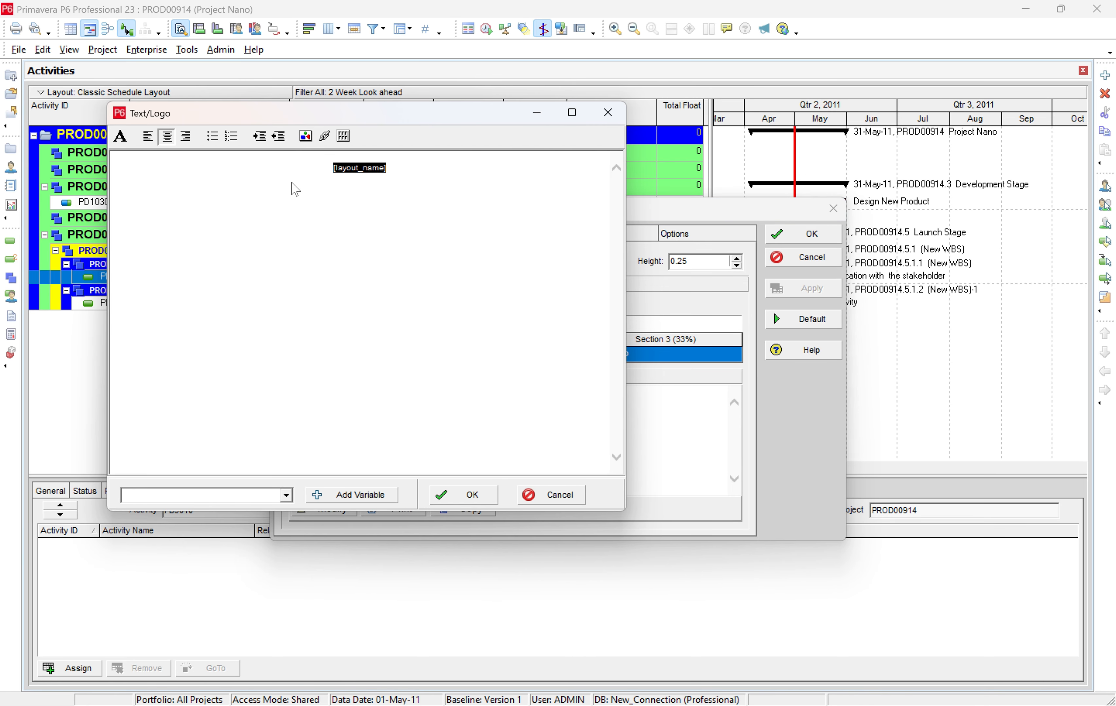
{"action": "type", "text": "Lo"}
{"action": "type", "text": "2 Weeks L"}
{"action": "type", "text": "ook"}
{"action": "type", "text": " Ahe"}
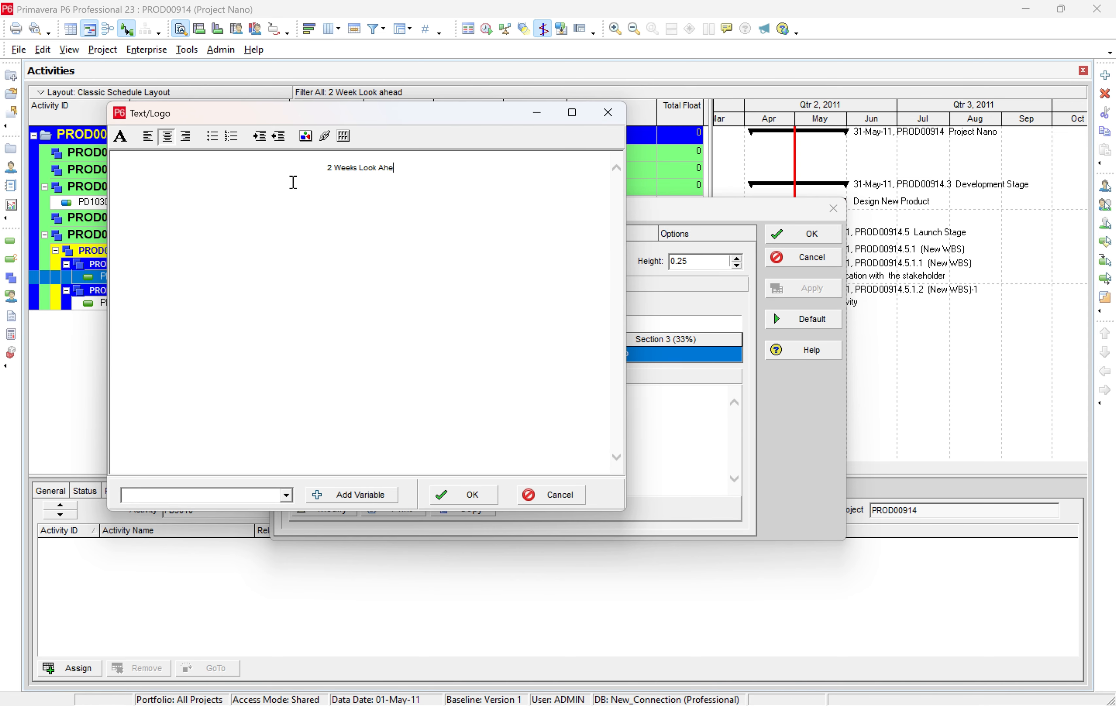
{"action": "type", "text": "ad Program"}
{"action": "left_click", "coordinate": [466, 495]}
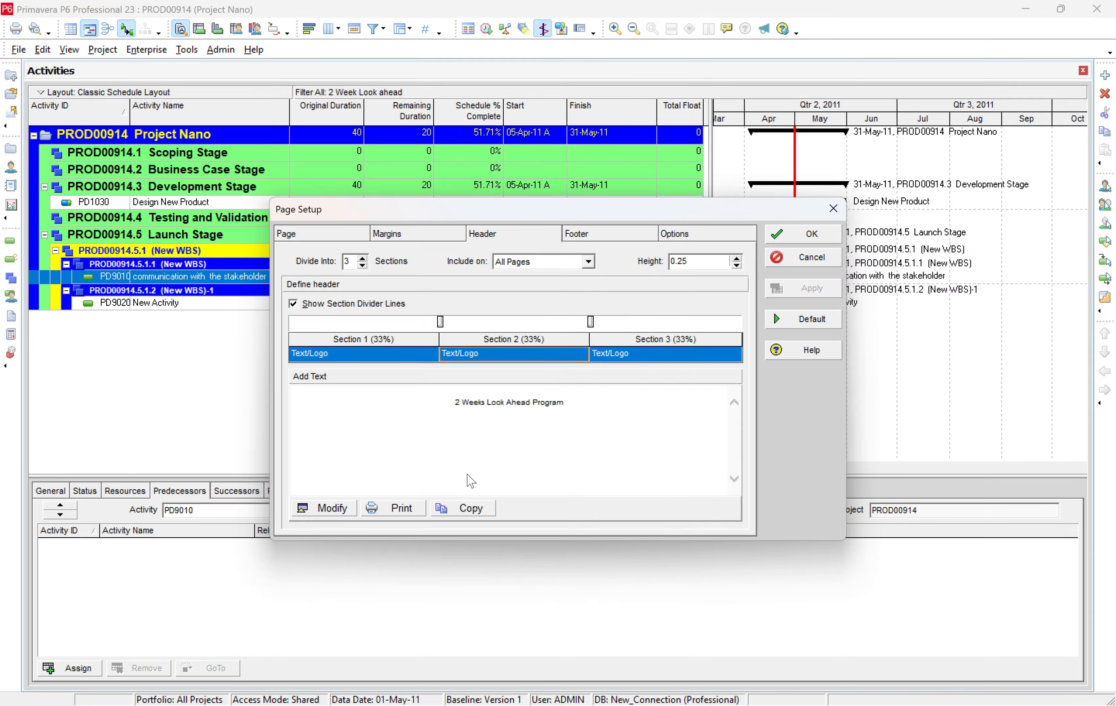
{"action": "left_click", "coordinate": [800, 238]}
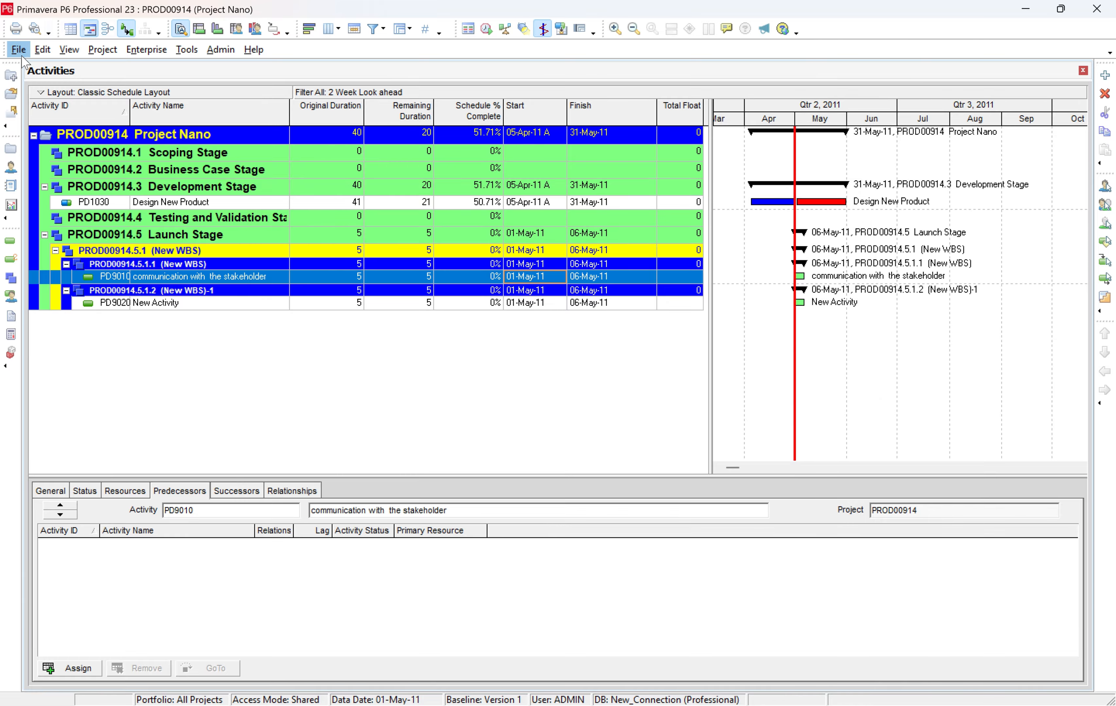
Check the print preview of the schedule with the new header, and close it.
{"action": "left_click", "coordinate": [20, 52]}
{"action": "left_click", "coordinate": [49, 155]}
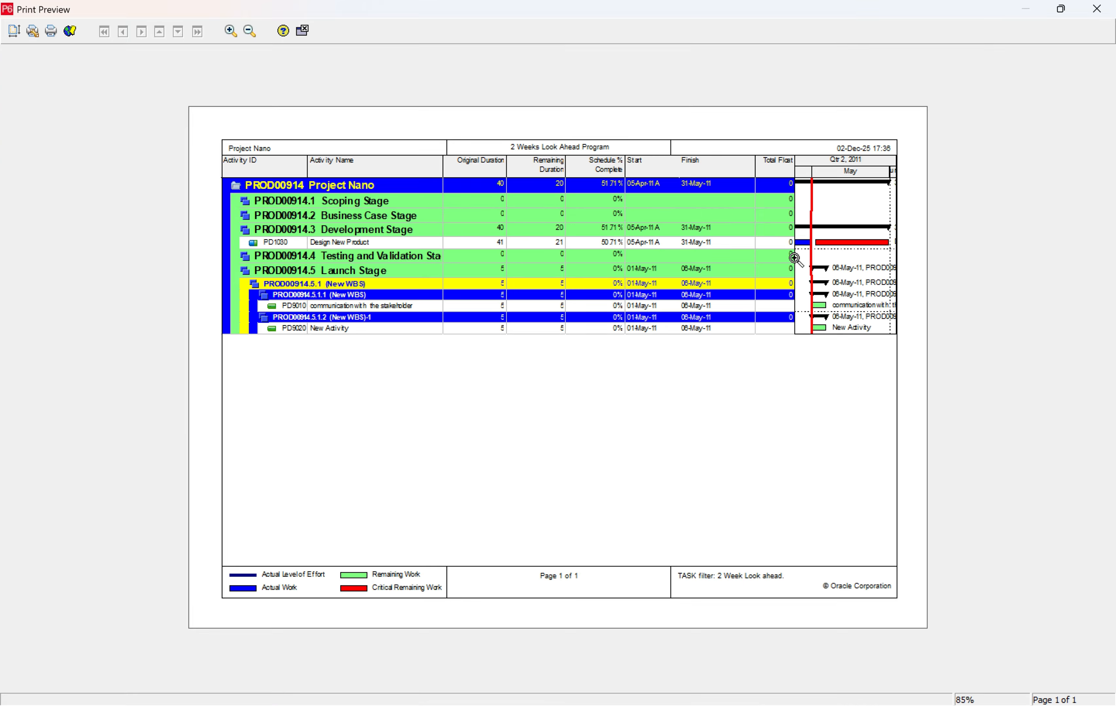
{"action": "left_click", "coordinate": [1097, 9]}
Change the Gantt chart timescale's date interval to Week/Day 1 and bring the May bars into view.
{"action": "right_click", "coordinate": [781, 140]}
{"action": "left_click", "coordinate": [822, 187]}
{"action": "left_click", "coordinate": [579, 410]}
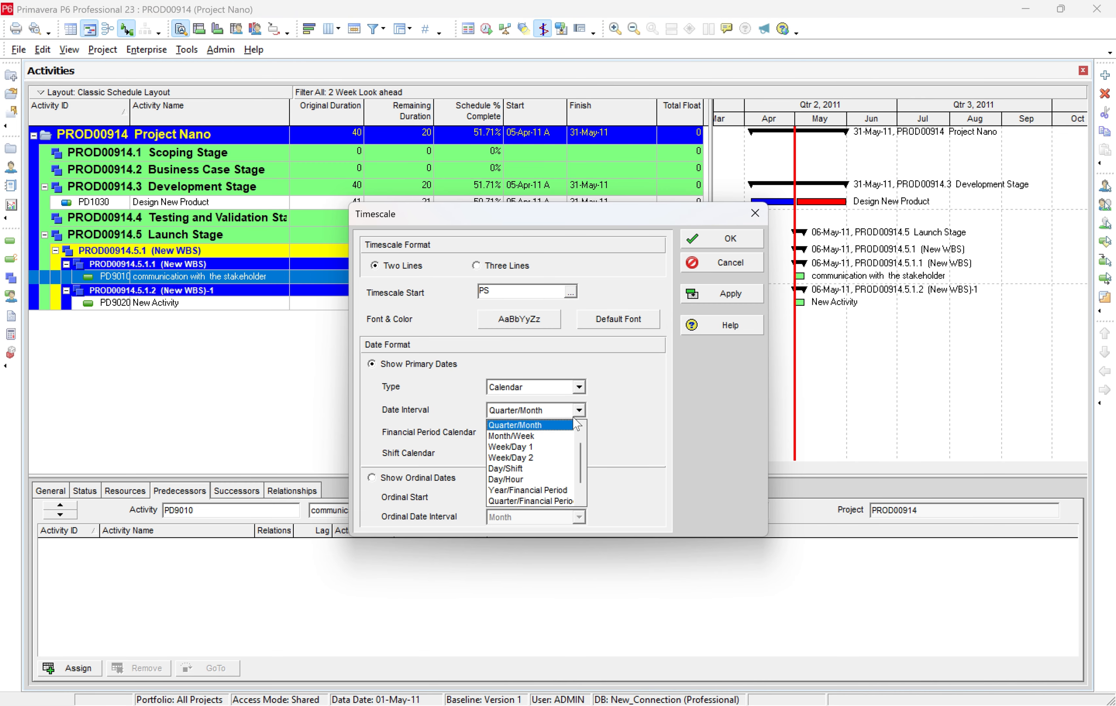
{"action": "left_click", "coordinate": [566, 436]}
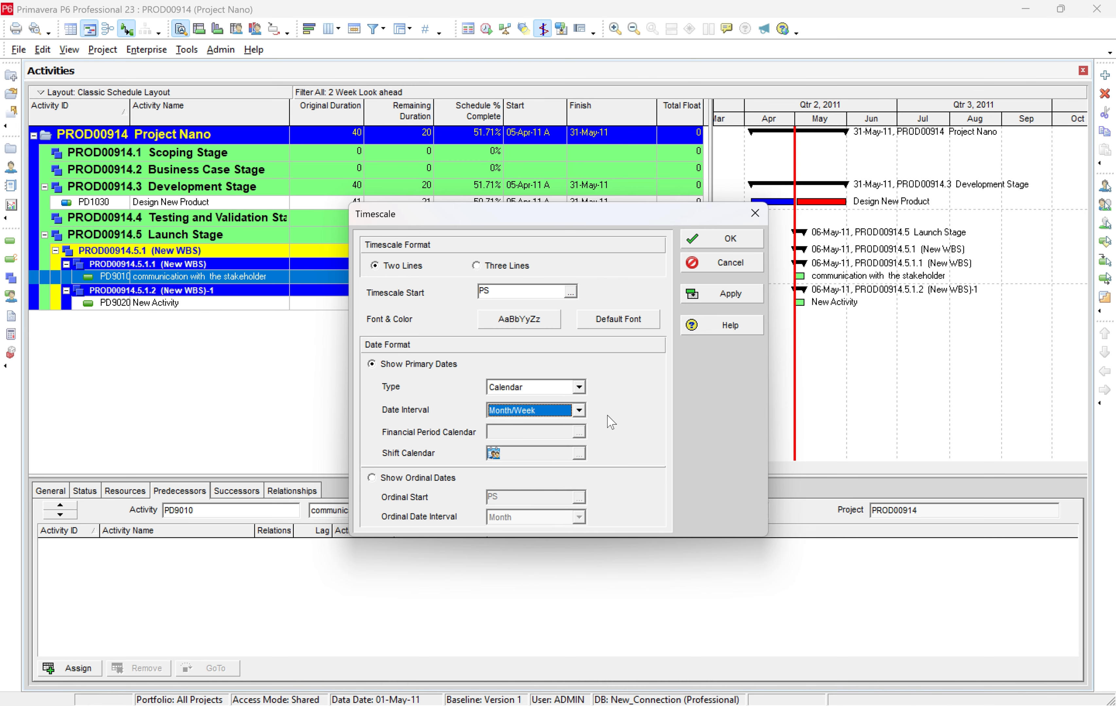
{"action": "left_click", "coordinate": [579, 409]}
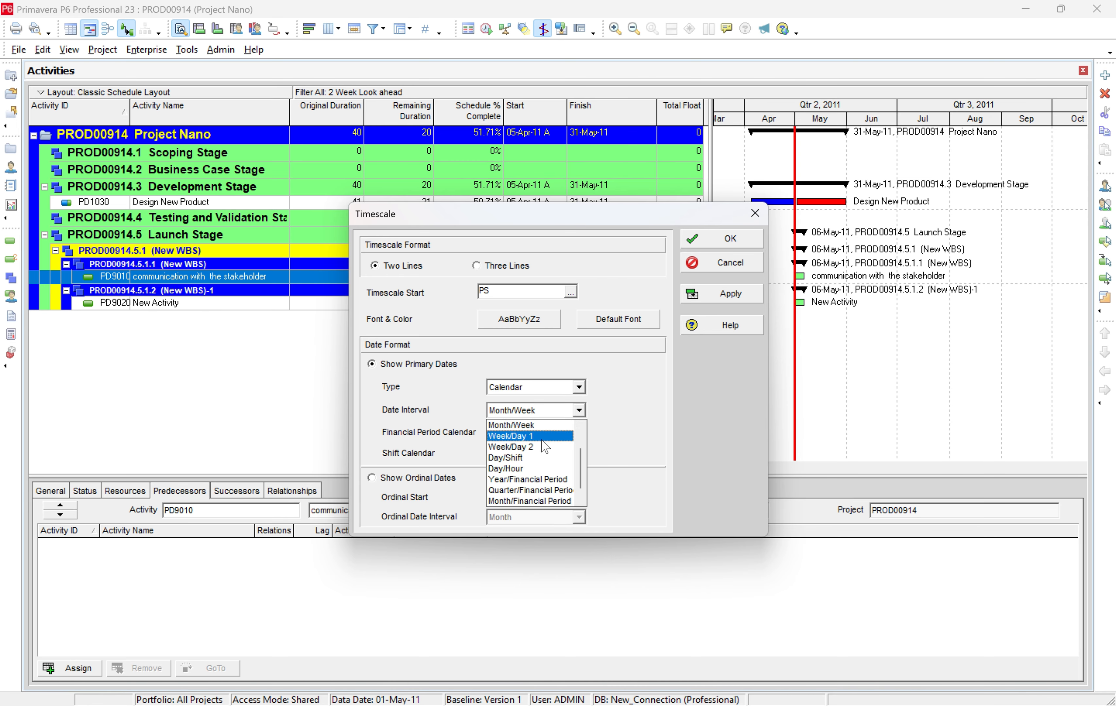
{"action": "left_click", "coordinate": [545, 436]}
{"action": "left_click", "coordinate": [701, 240]}
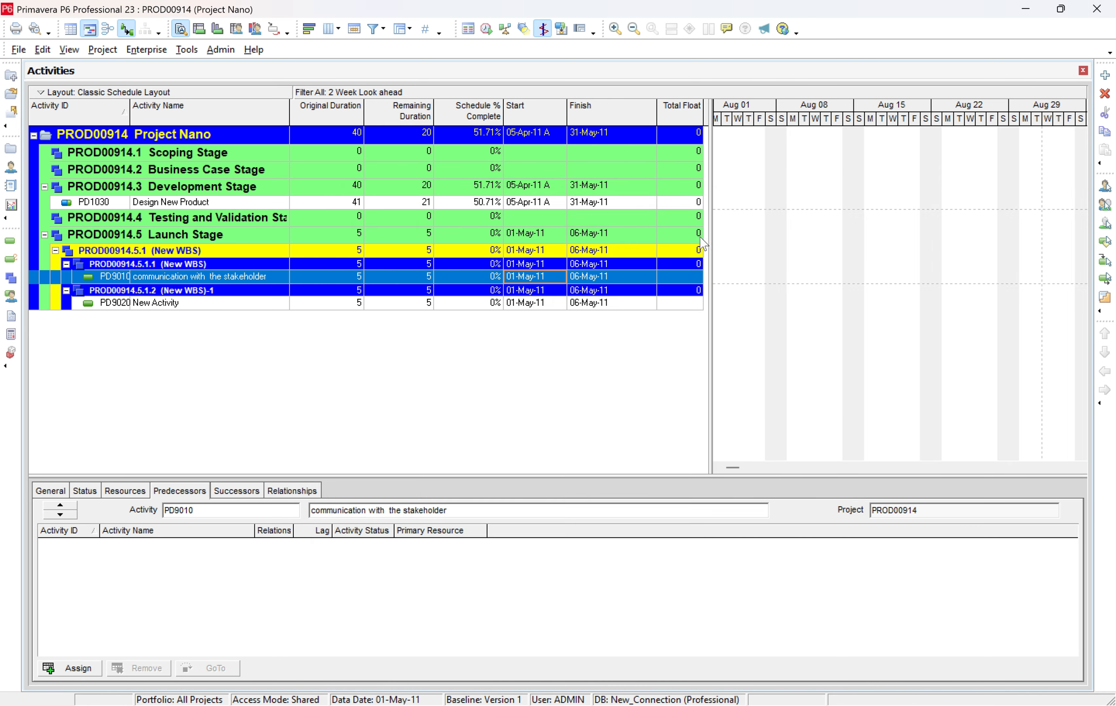
{"action": "left_click_drag", "start_coordinate": [733, 470], "coordinate": [887, 458]}
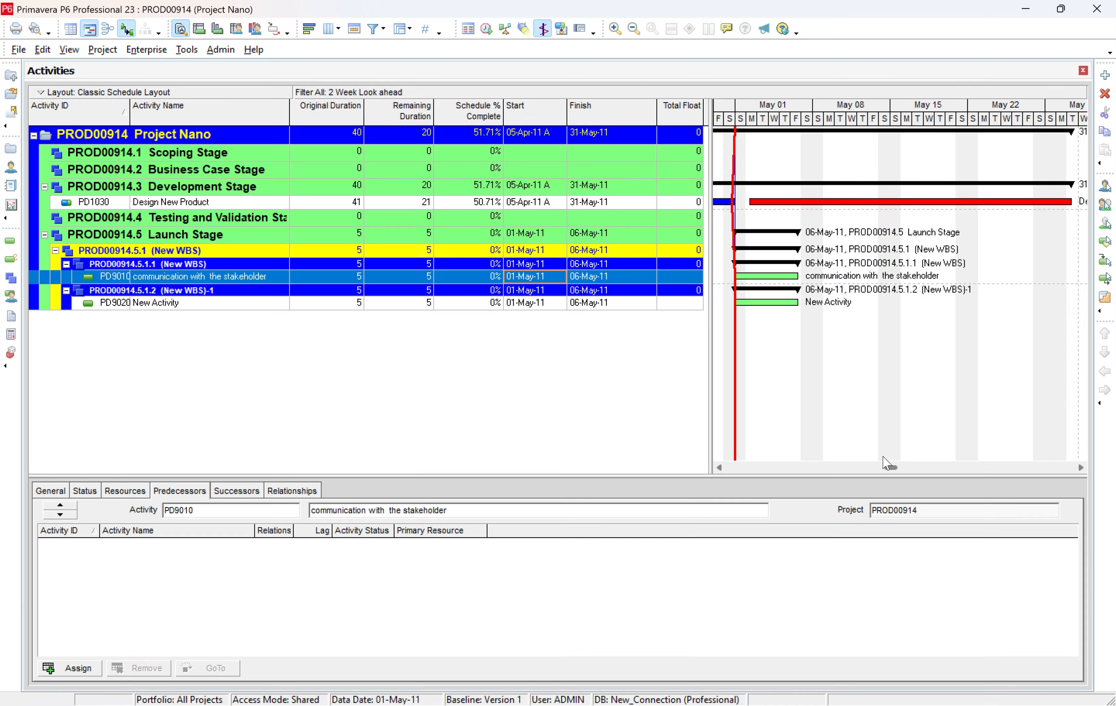
Preview the printout with the daily timescale and return to the activities.
{"action": "left_click", "coordinate": [19, 49]}
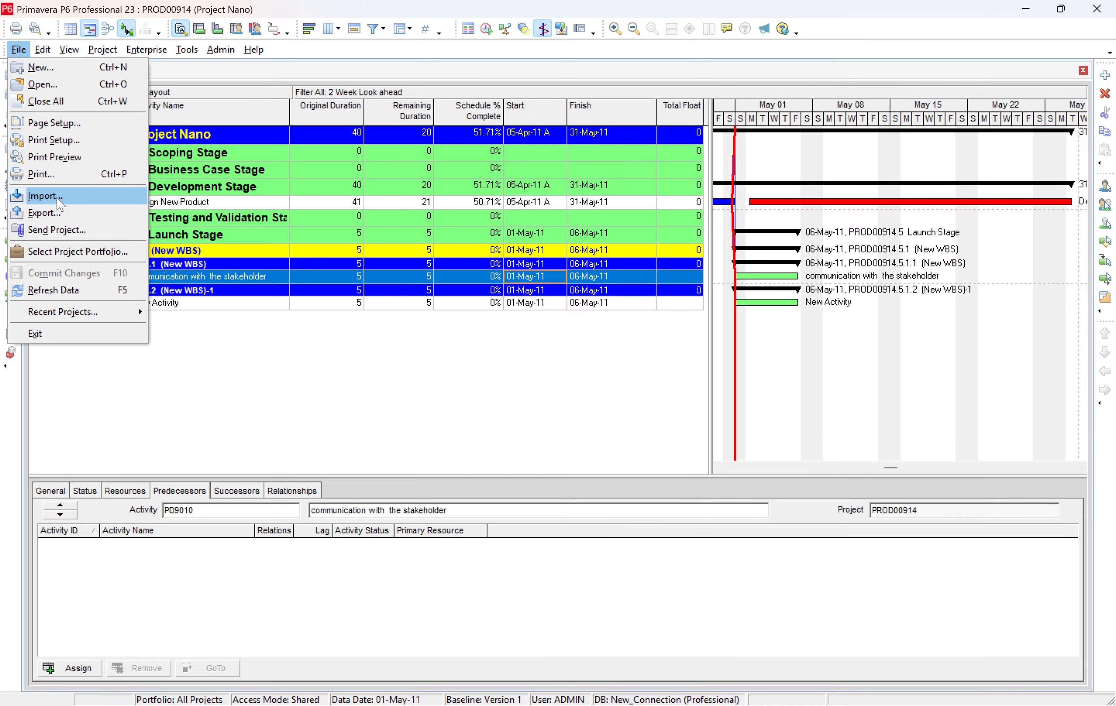
{"action": "left_click", "coordinate": [65, 143]}
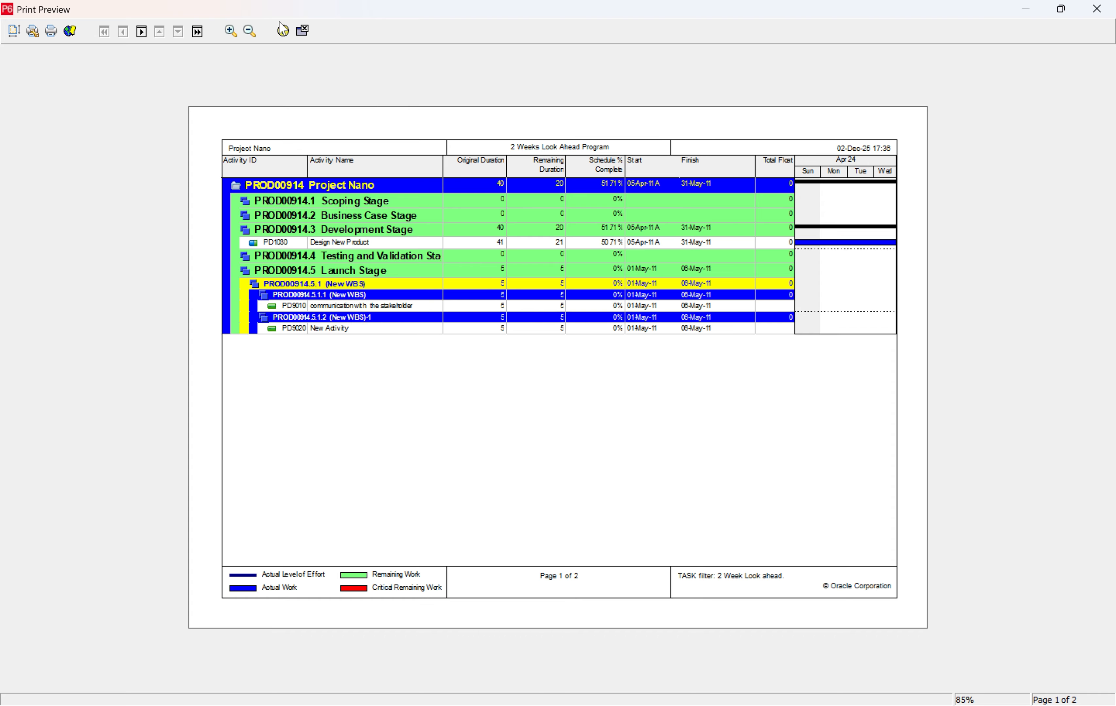
{"action": "left_click", "coordinate": [302, 31]}
Narrow the activity table to end at the Finish column, giving the Gantt chart more room, and reopen the print preview.
{"action": "left_click_drag", "start_coordinate": [708, 137], "coordinate": [658, 155]}
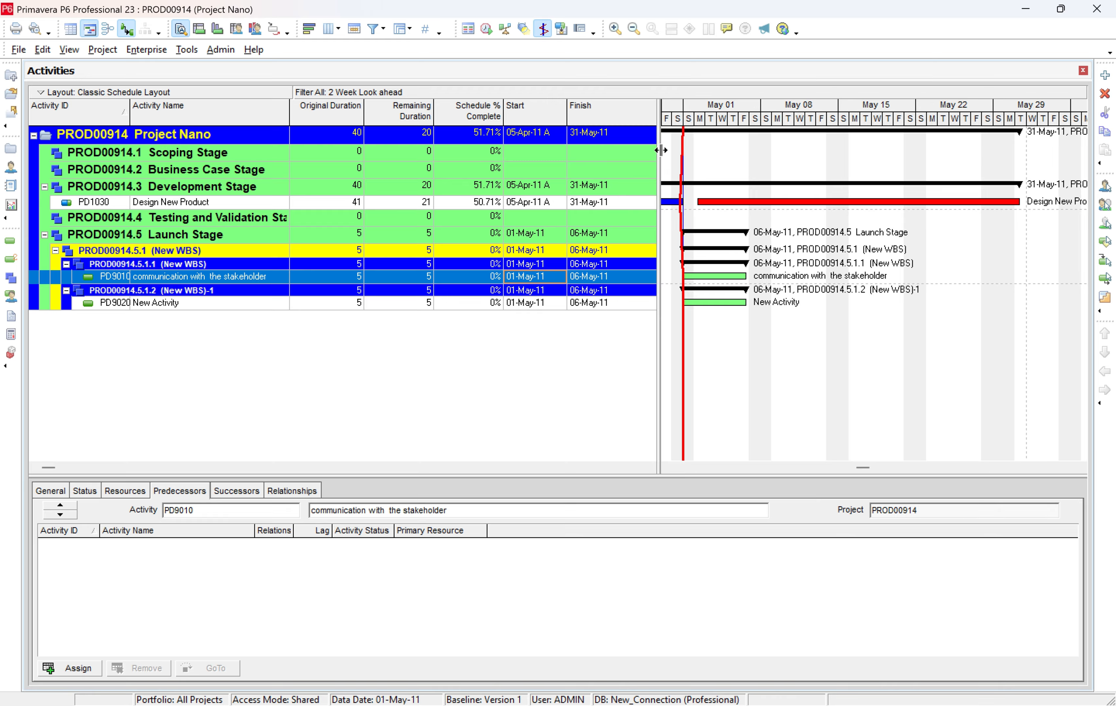
{"action": "left_click", "coordinate": [18, 49]}
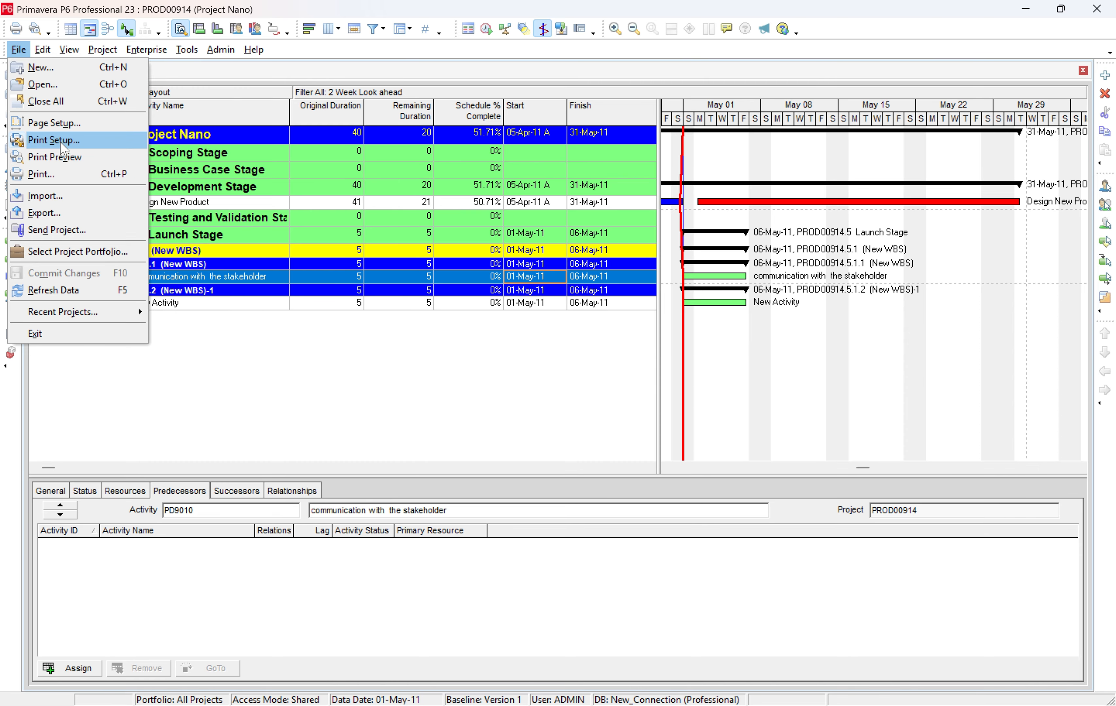
{"action": "left_click", "coordinate": [59, 158]}
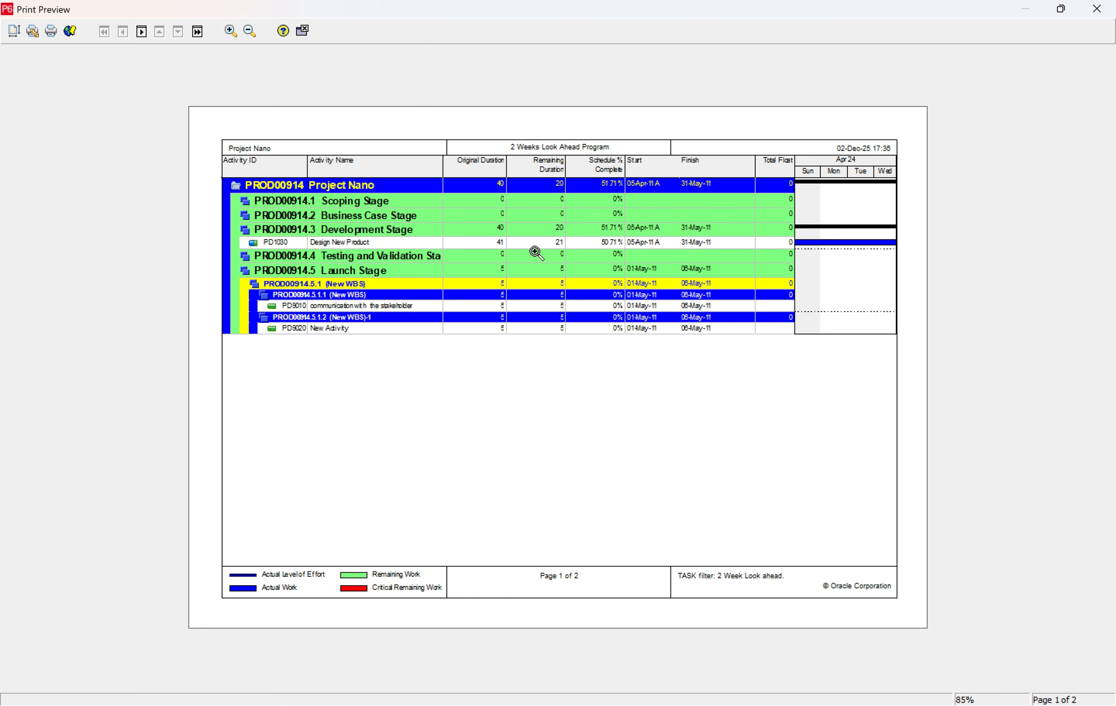
Set the page scaling to fit the timescale to 1 page wide and apply it to the preview.
{"action": "left_click", "coordinate": [22, 34]}
{"action": "left_click", "coordinate": [328, 402]}
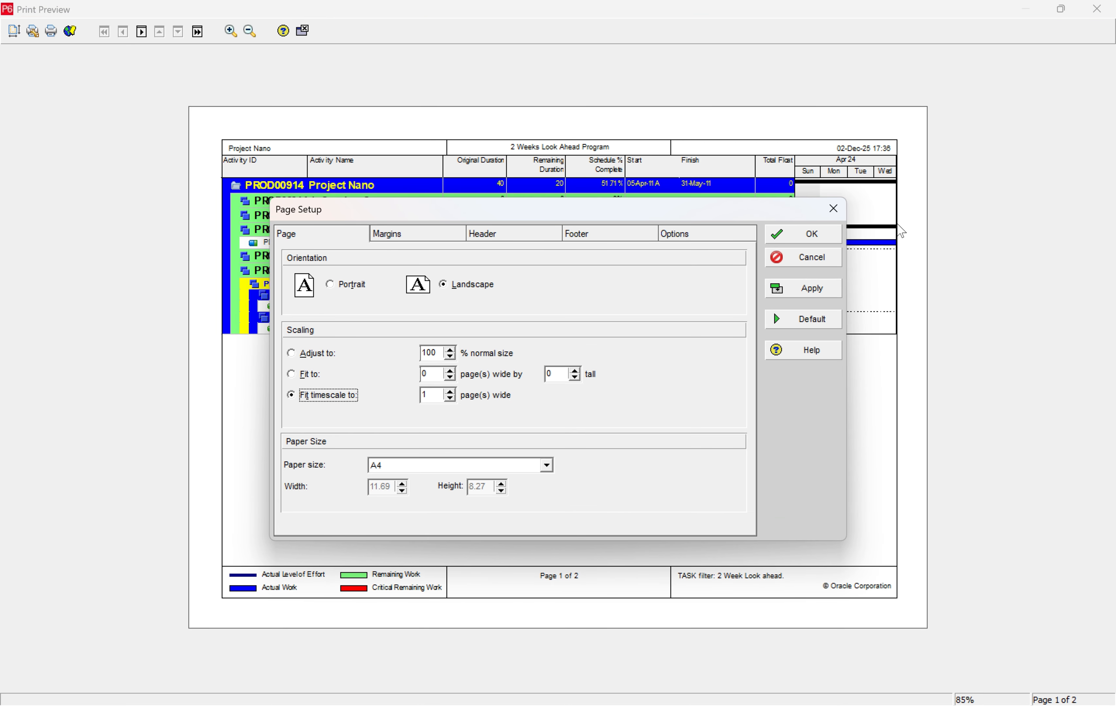
{"action": "left_click", "coordinate": [812, 288]}
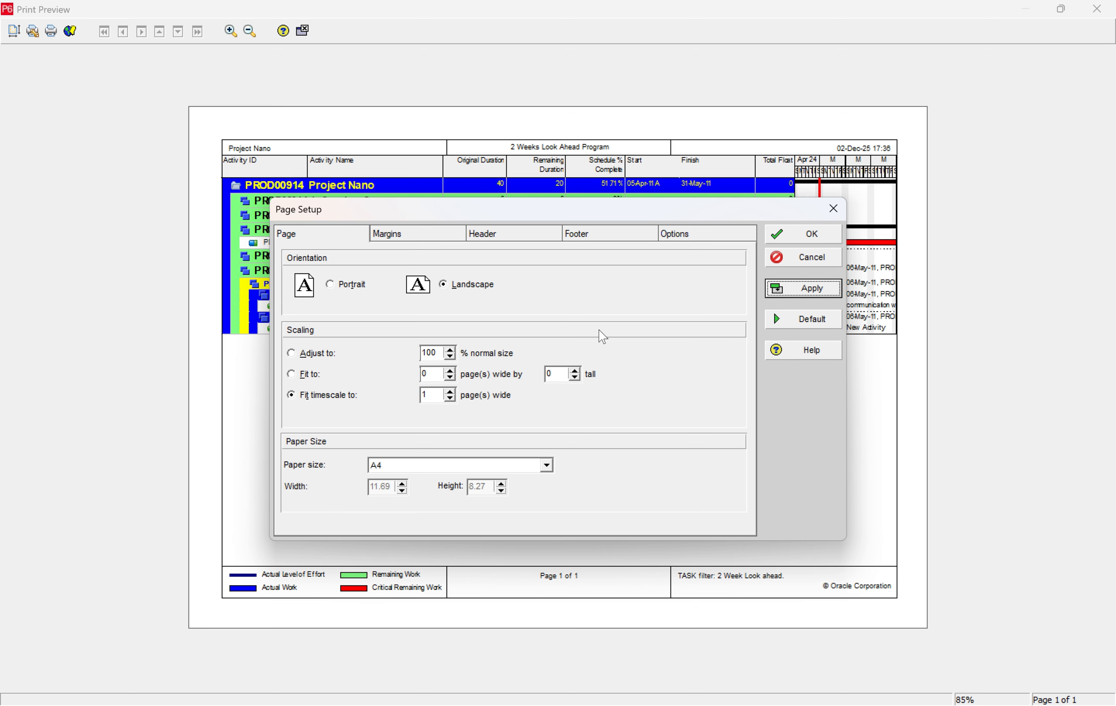
Change the paper size to A3, apply it and accept the page setup.
{"action": "left_click", "coordinate": [510, 465]}
{"action": "scroll", "coordinate": [438, 487], "scroll_direction": "up", "scroll_amount": 2}
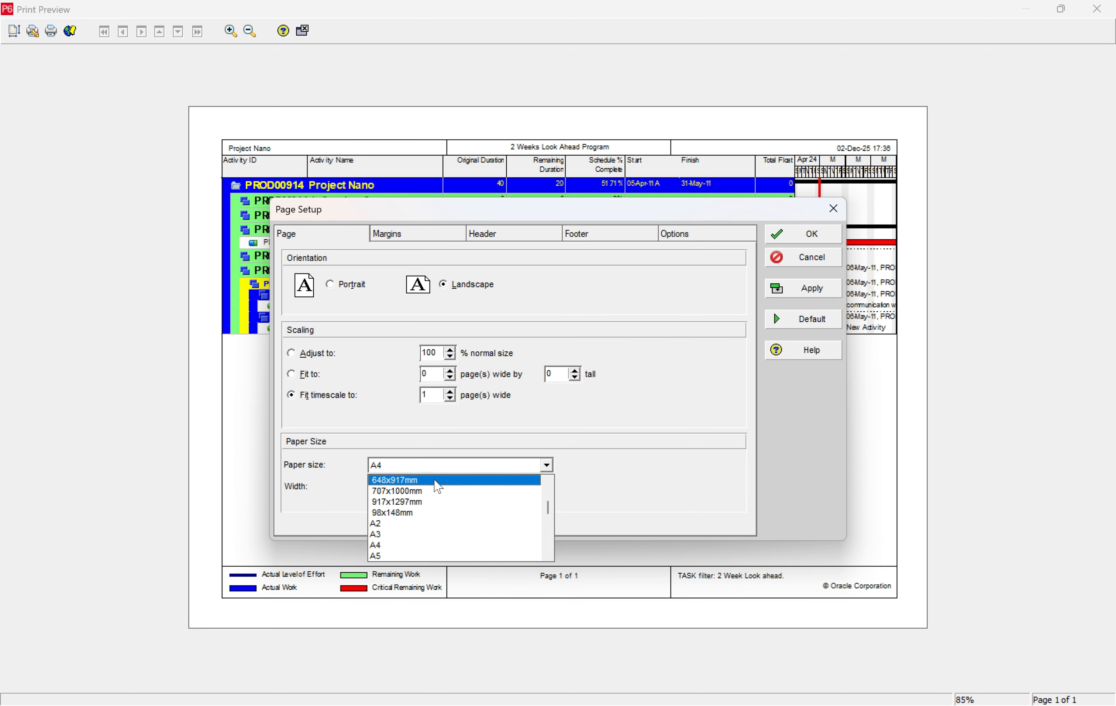
{"action": "left_click", "coordinate": [423, 537]}
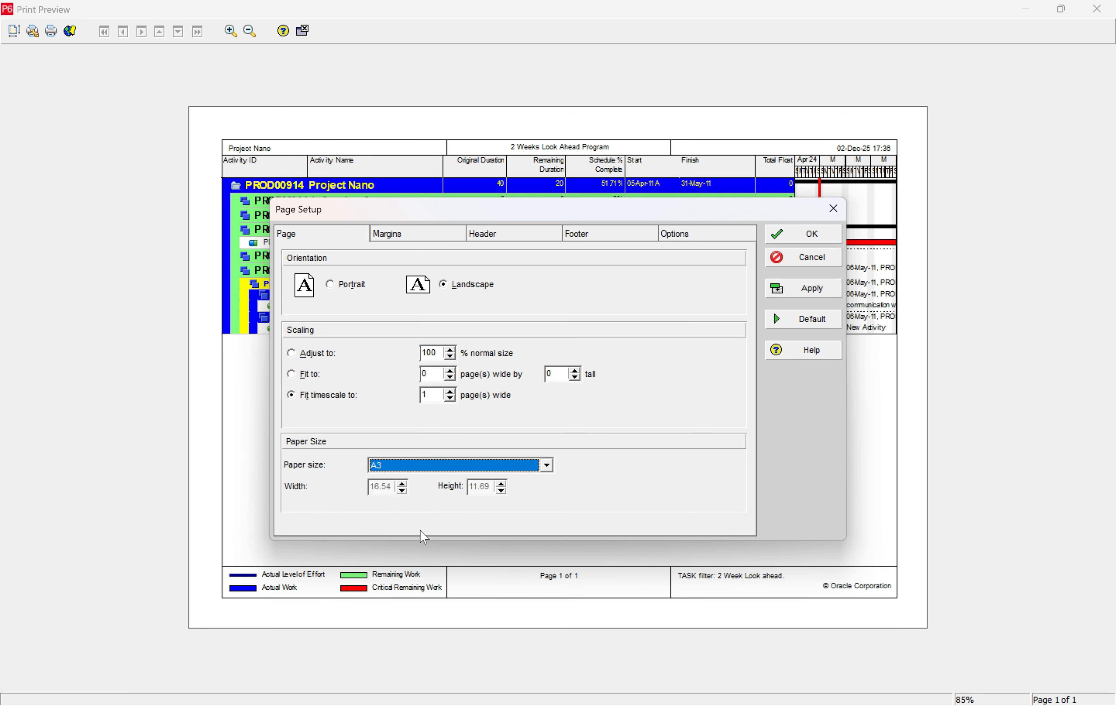
{"action": "left_click", "coordinate": [811, 289]}
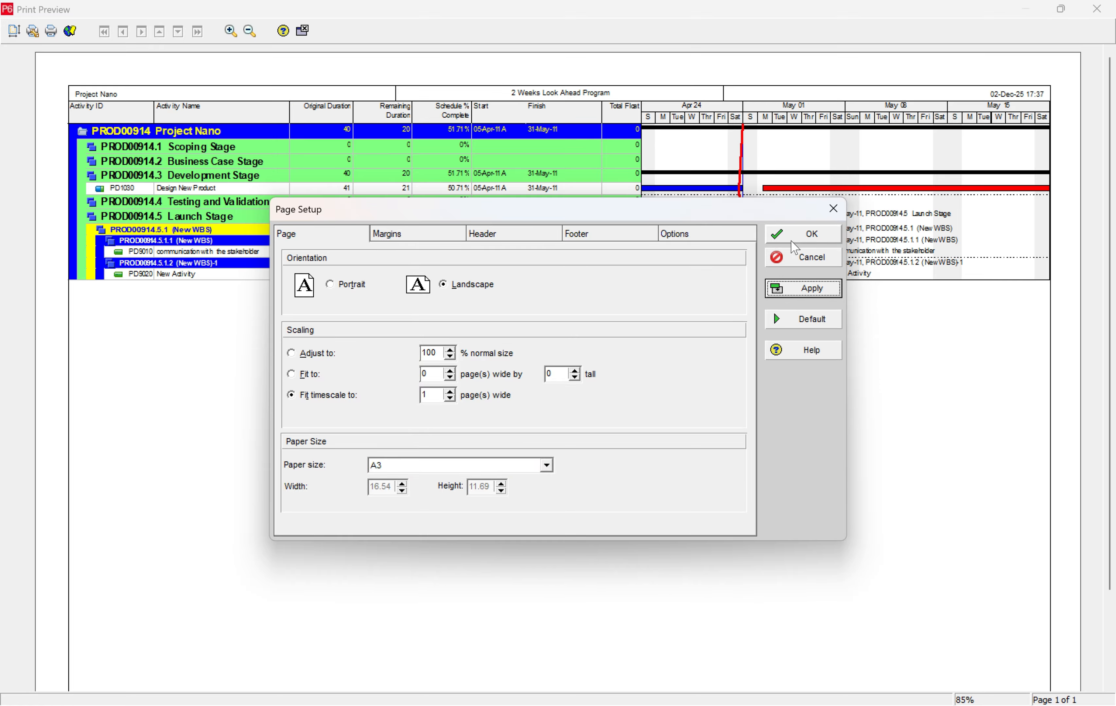
{"action": "left_click", "coordinate": [803, 239]}
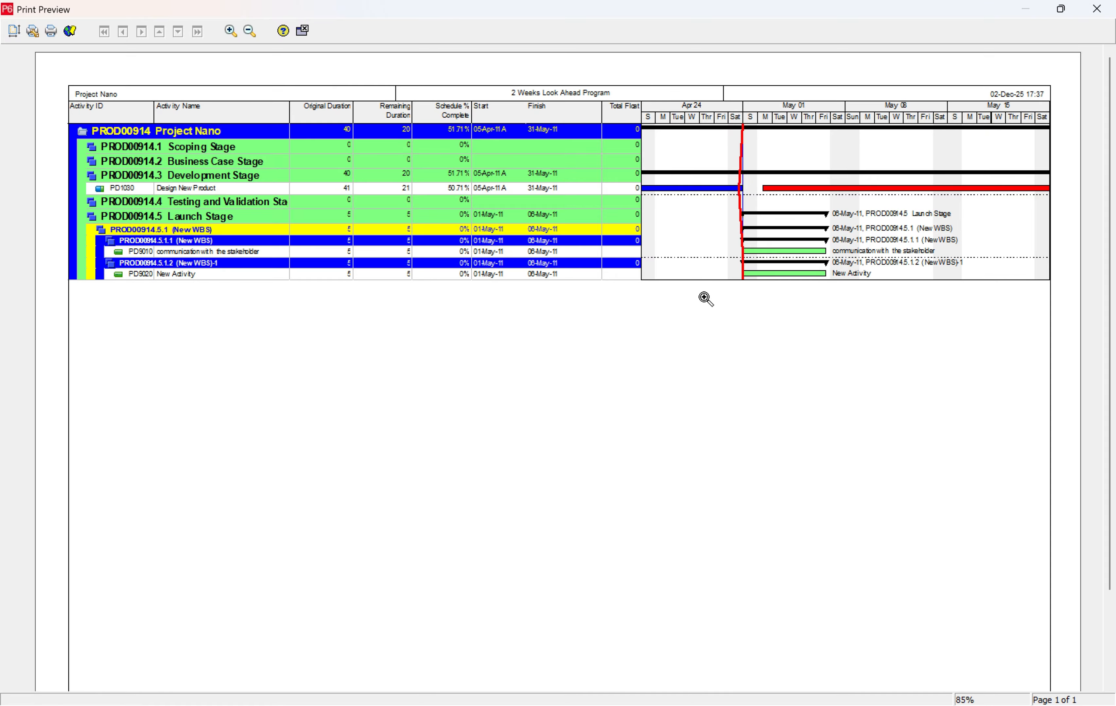